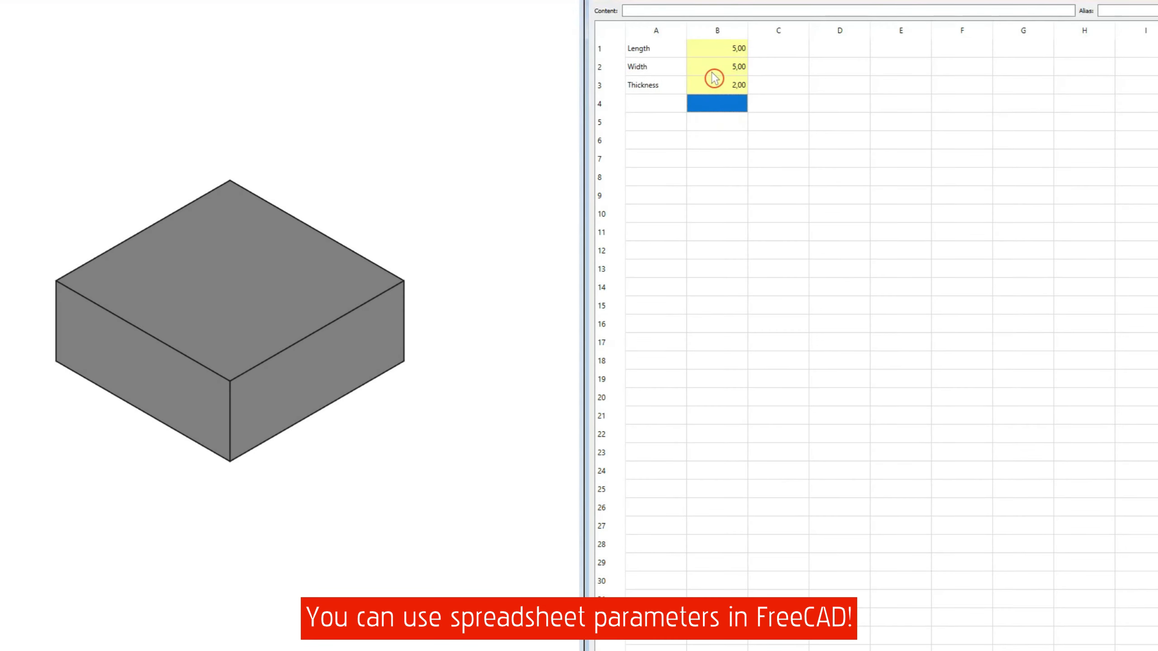
# - Set the spreadsheet Width (B2) to 4 and Length (B1) to 8
pyautogui.click(712, 72)
pyautogui.write('4')
pyautogui.press('Return')
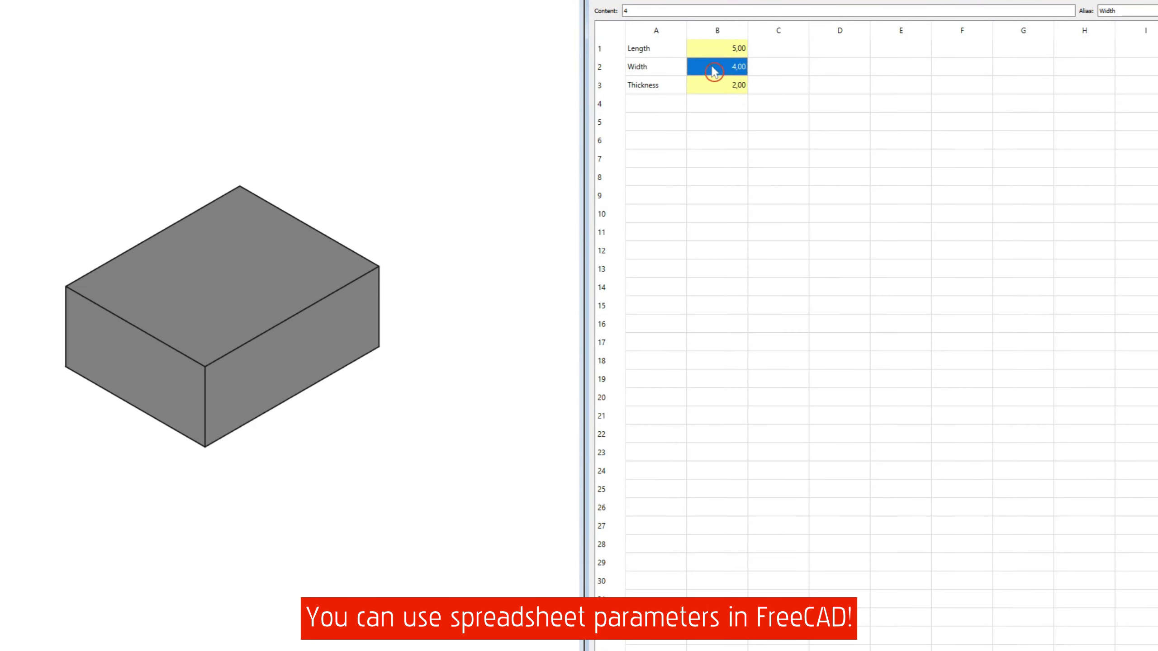
pyautogui.click(708, 52)
pyautogui.write('8')
pyautogui.press('Return')
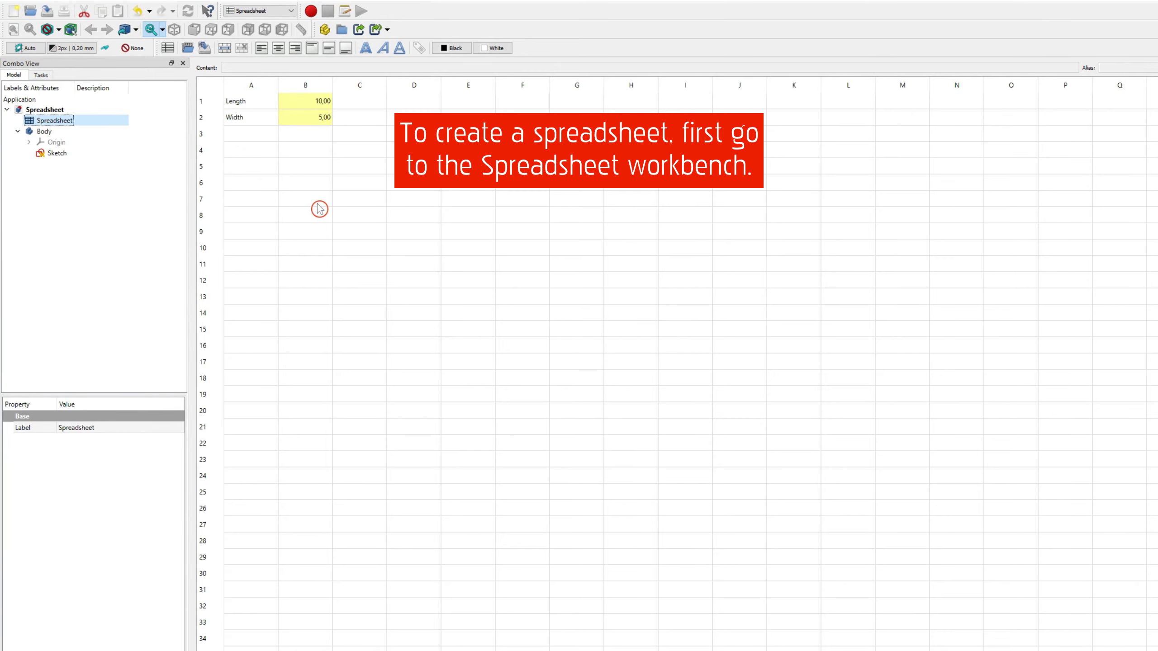
# - Switch to the Spreadsheet workbench and create a new spreadsheet
pyautogui.click(276, 17)
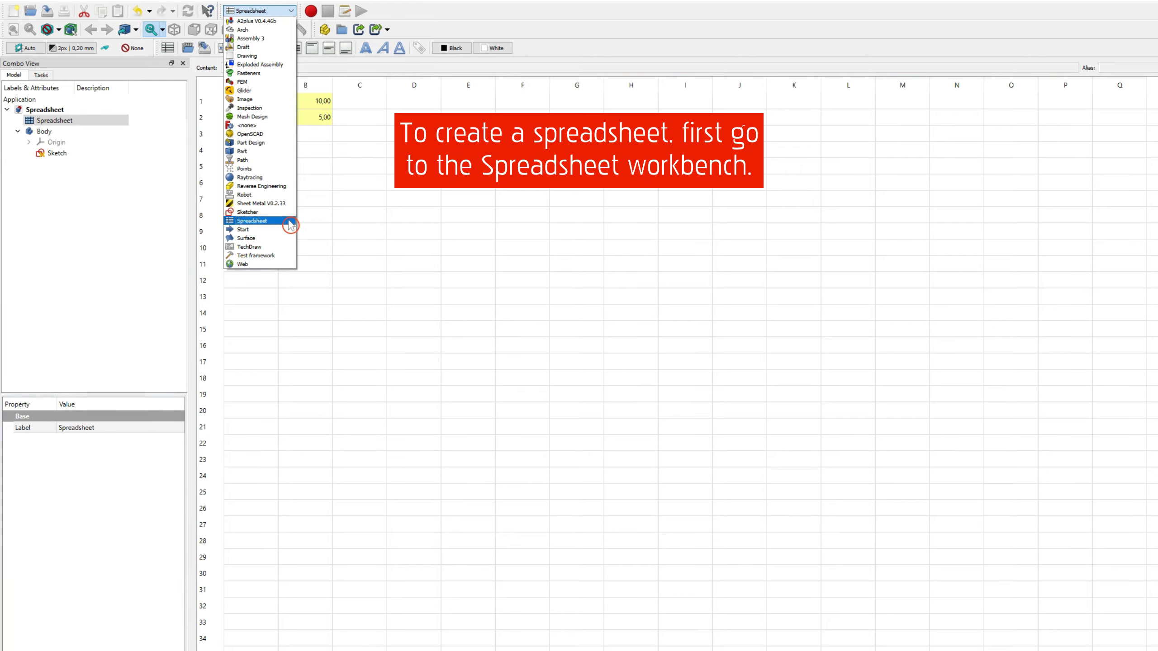
pyautogui.click(290, 224)
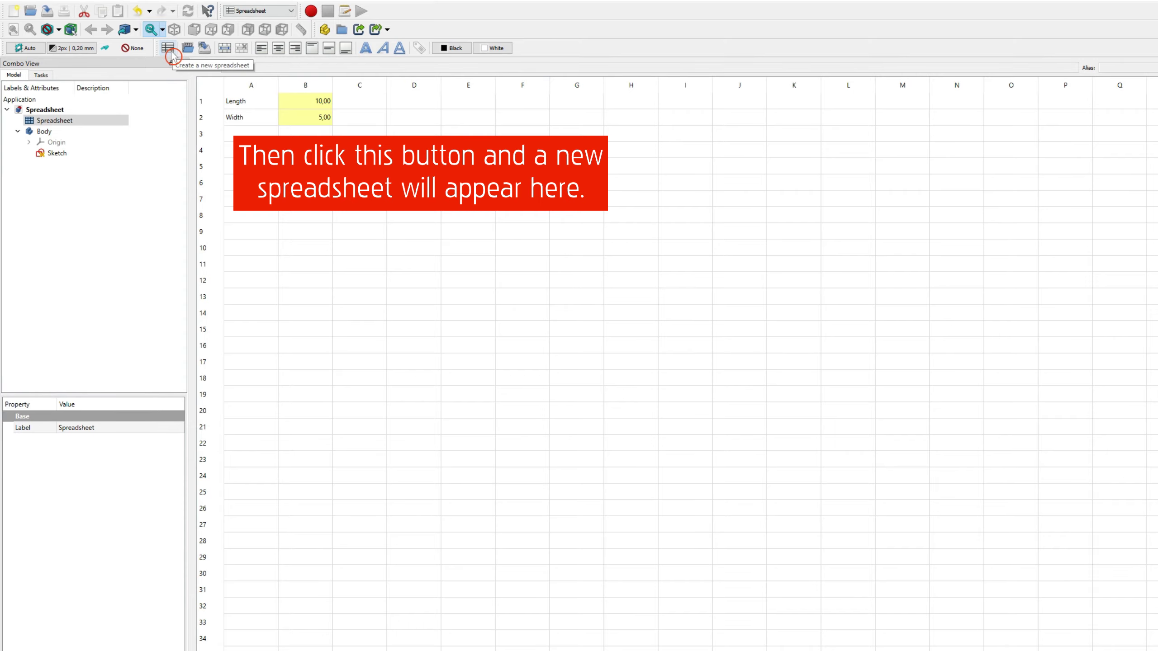
pyautogui.click(78, 123)
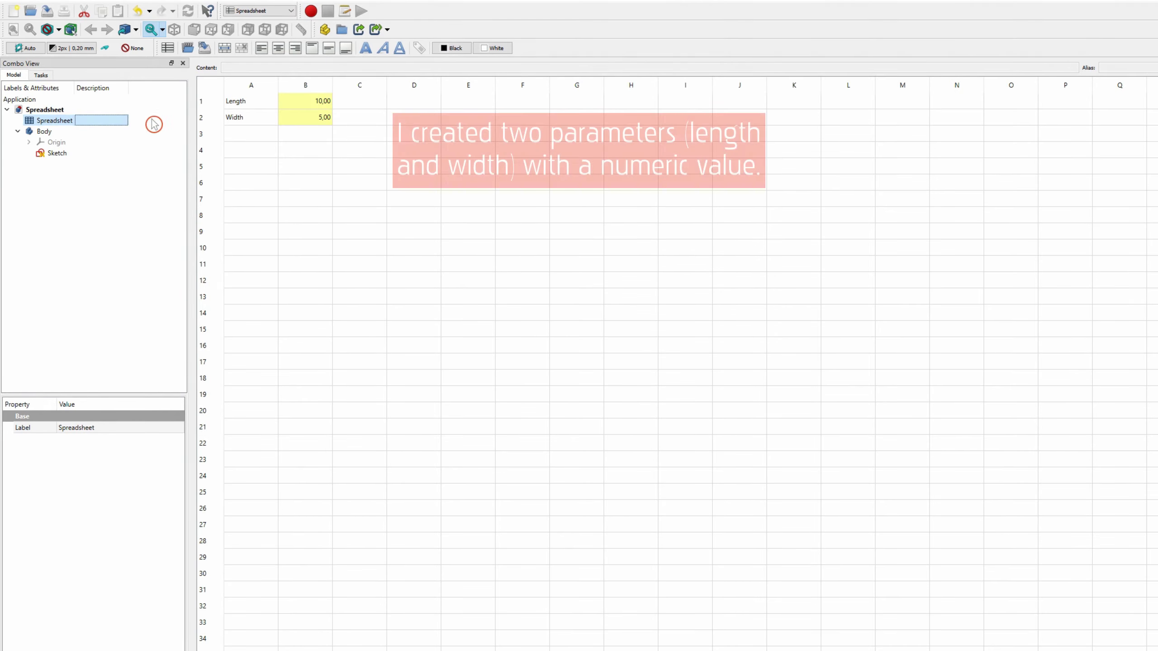
pyautogui.click(252, 107)
pyautogui.click(255, 120)
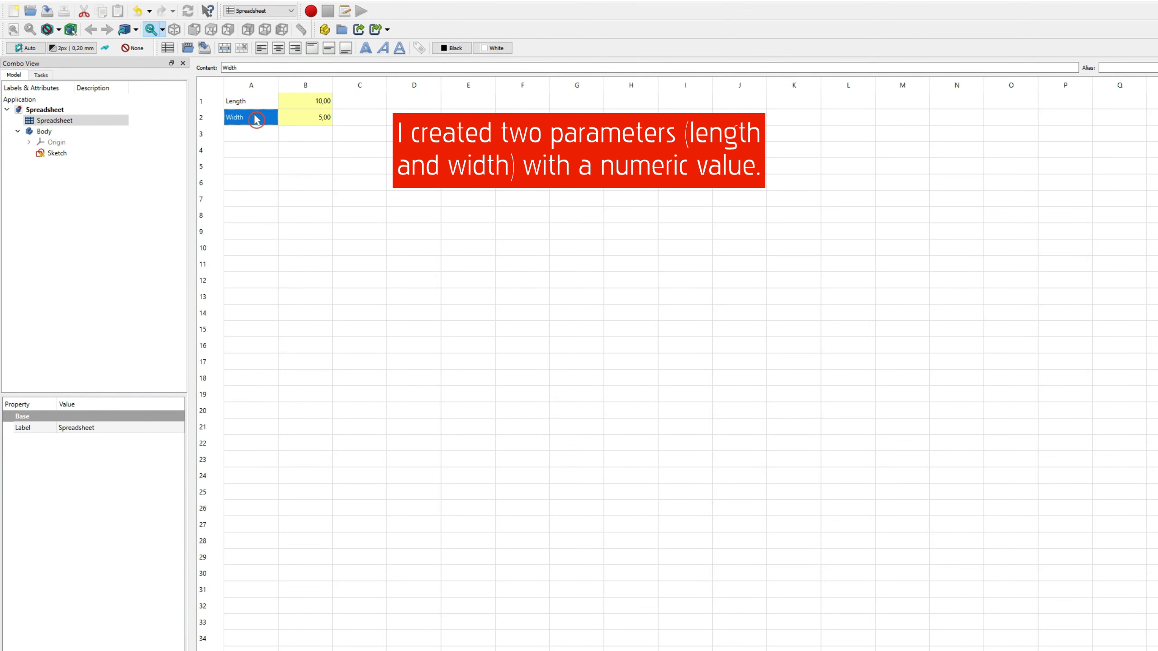
pyautogui.click(305, 105)
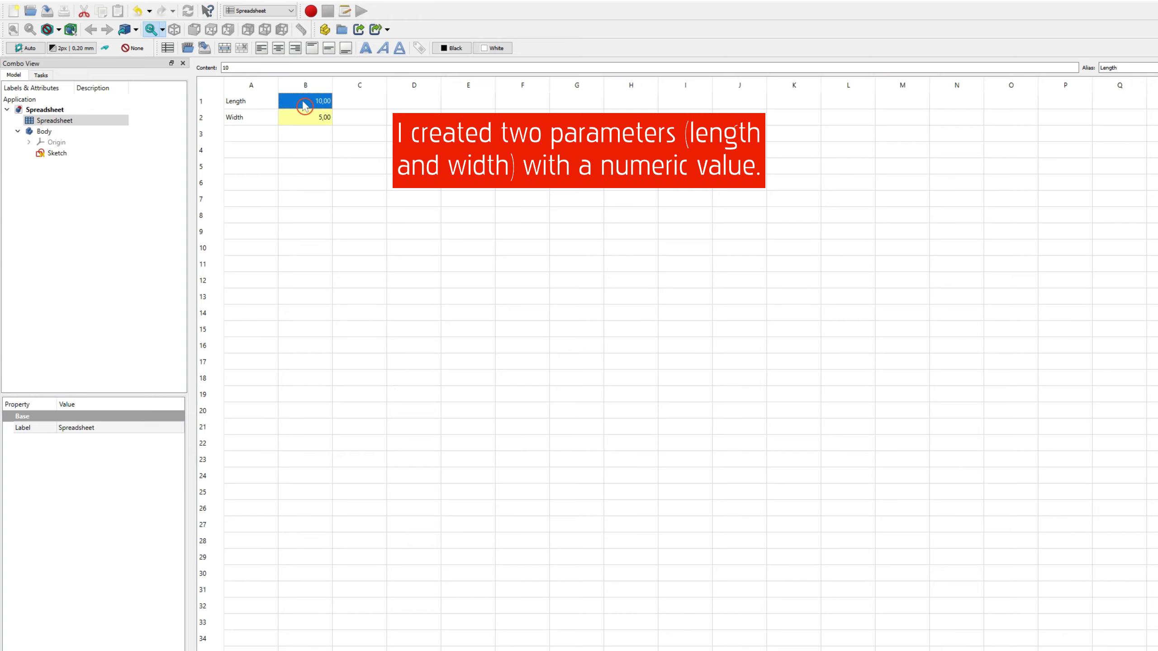
pyautogui.click(305, 123)
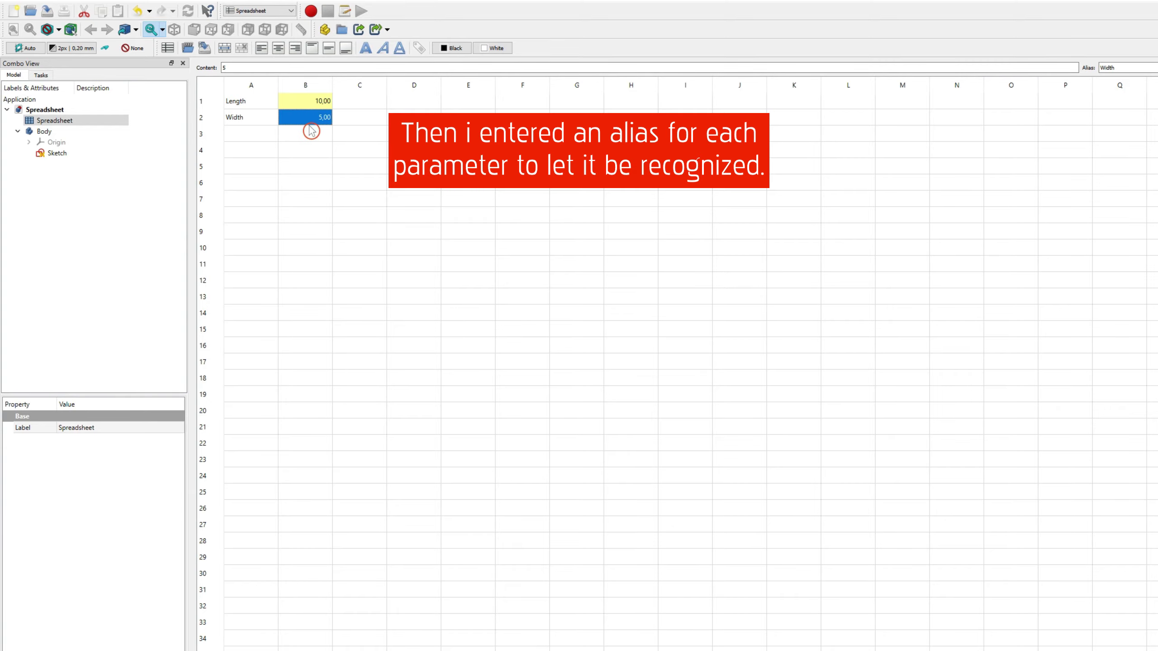
pyautogui.click(263, 123)
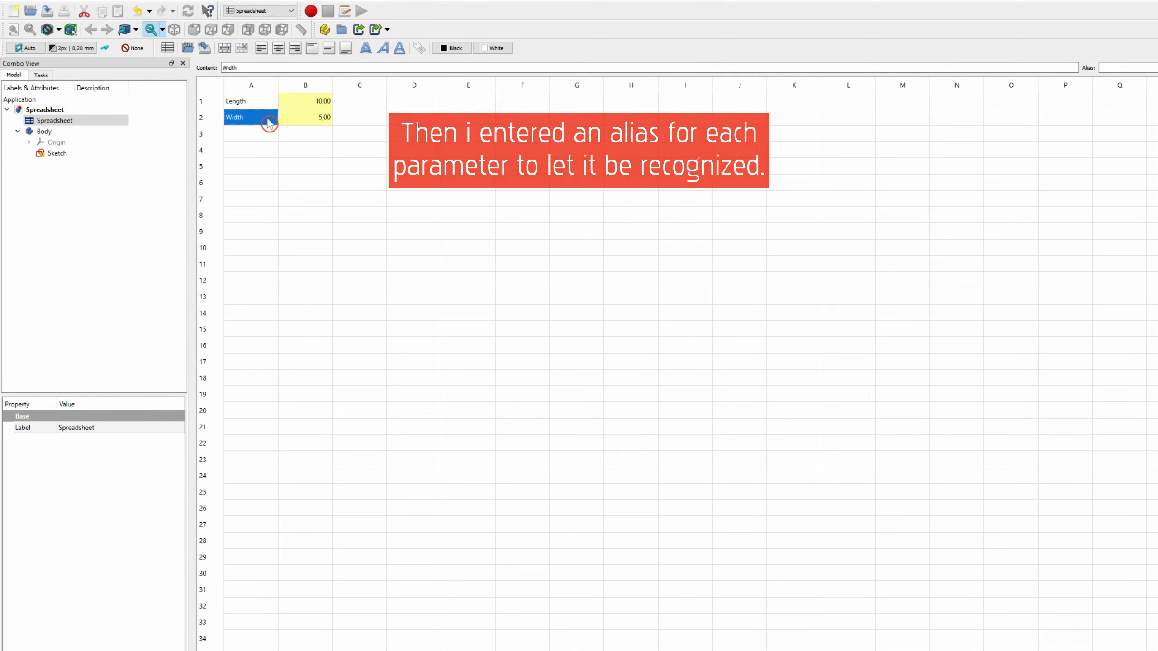
pyautogui.click(292, 120)
# - Give cell B2 the alias Width through its cell properties
pyautogui.rightClick(294, 123)
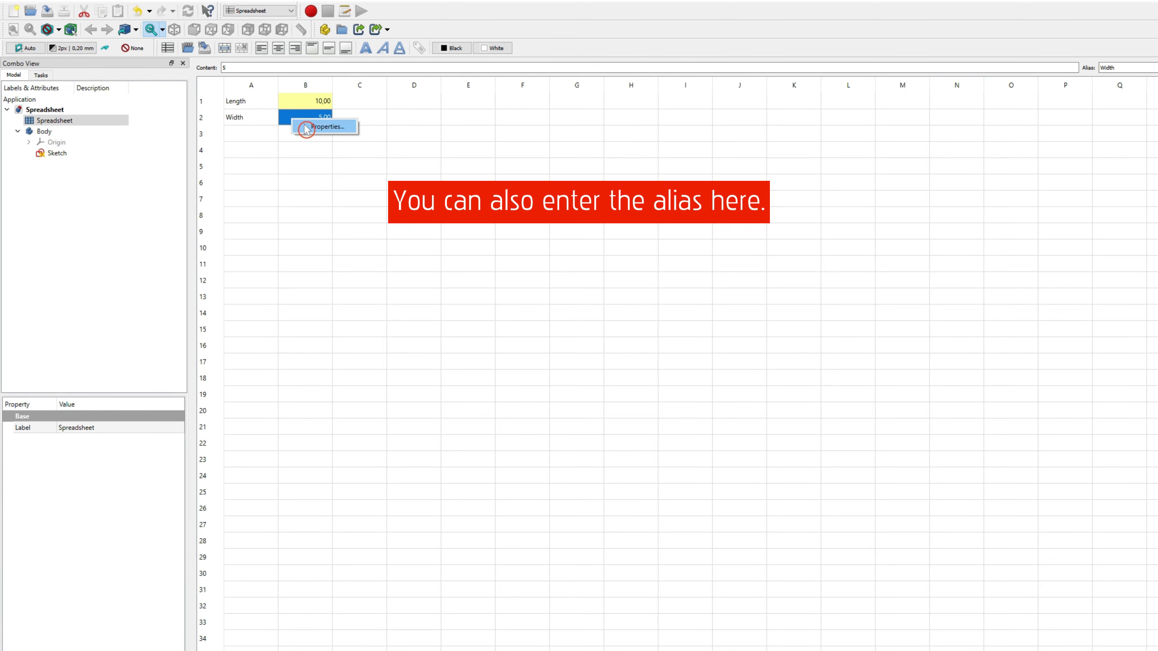
pyautogui.click(306, 126)
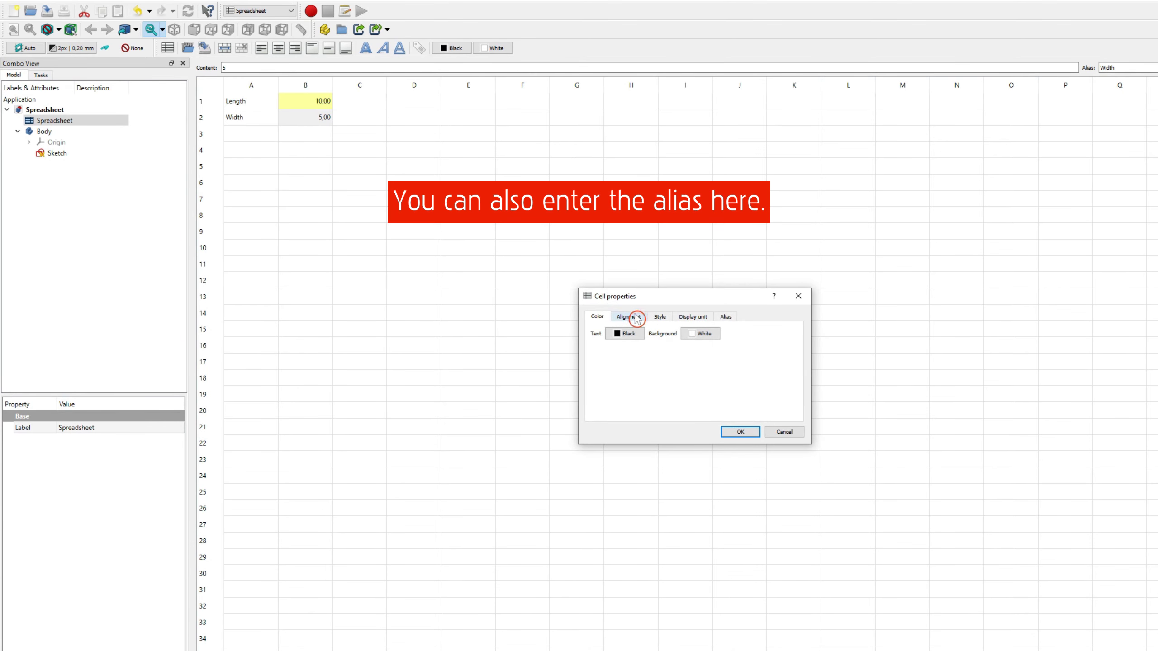
pyautogui.click(722, 322)
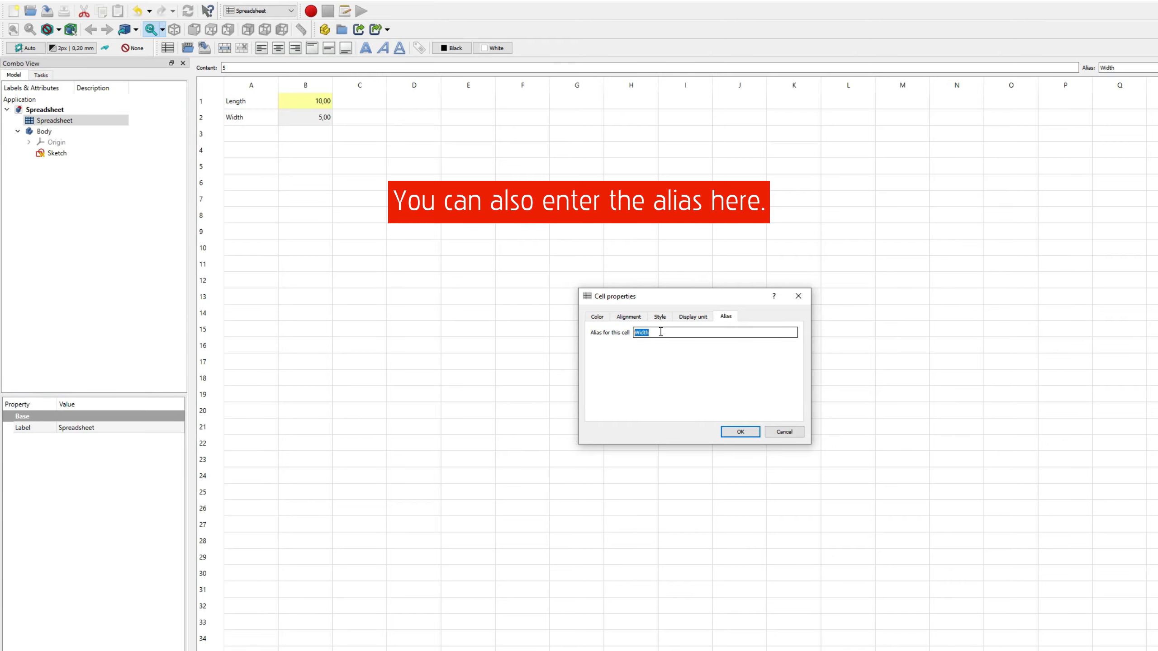
pyautogui.click(661, 332)
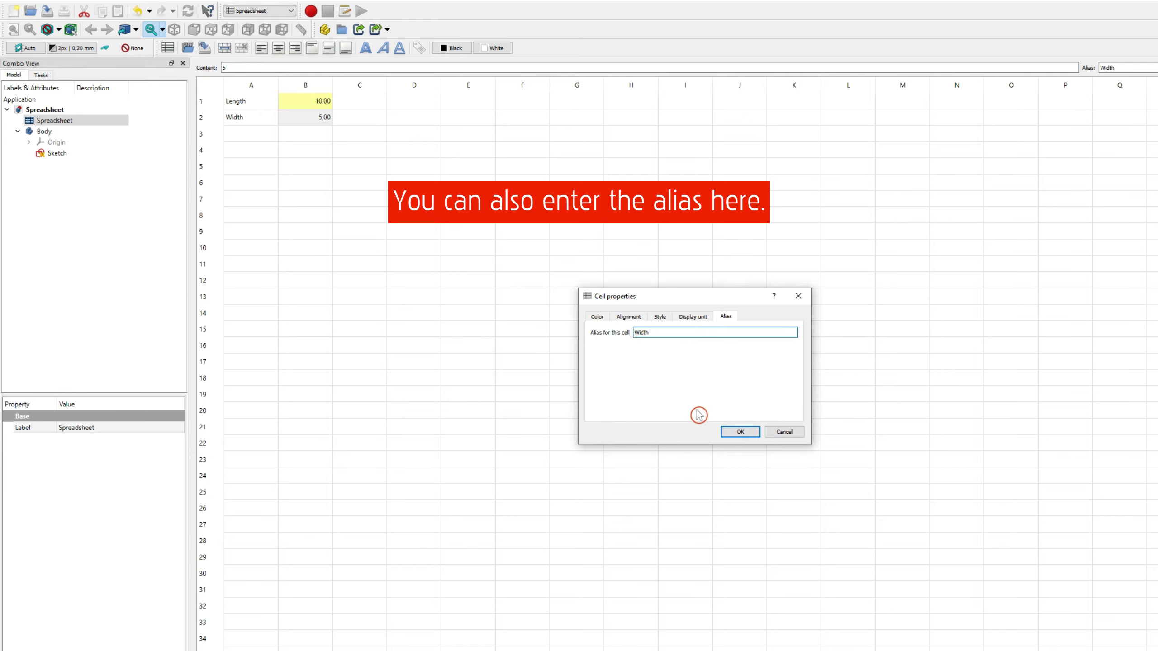
pyautogui.click(727, 435)
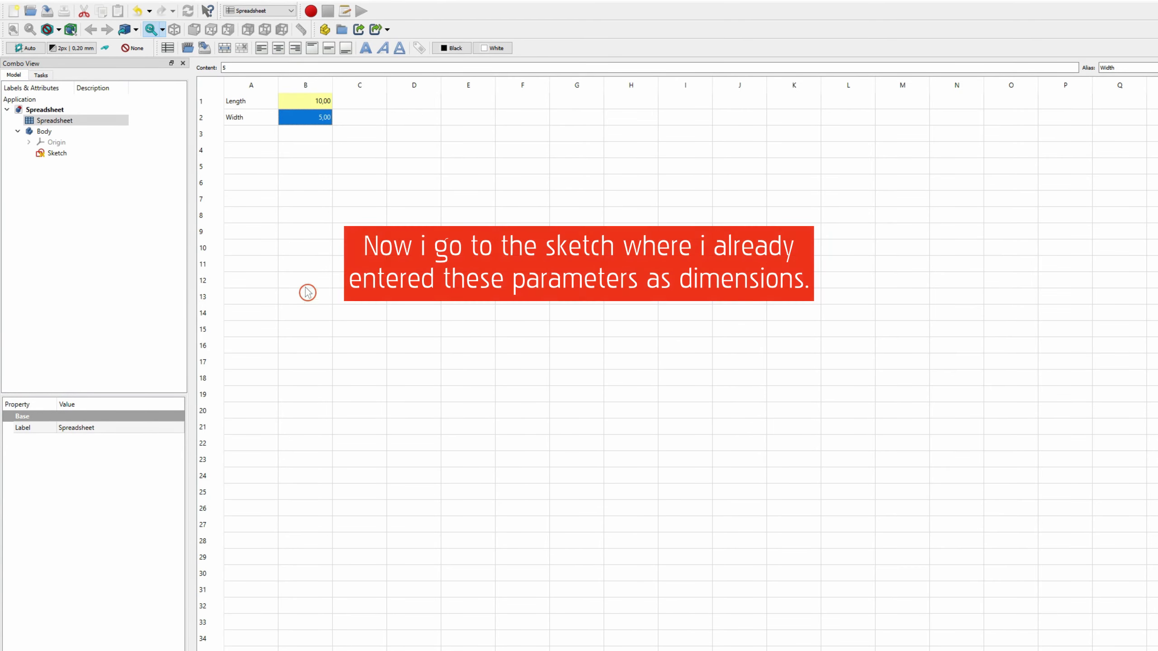
# - Open the Sketch and bind its 5 mm width dimension to Spreadsheet.Width
pyautogui.click(57, 154)
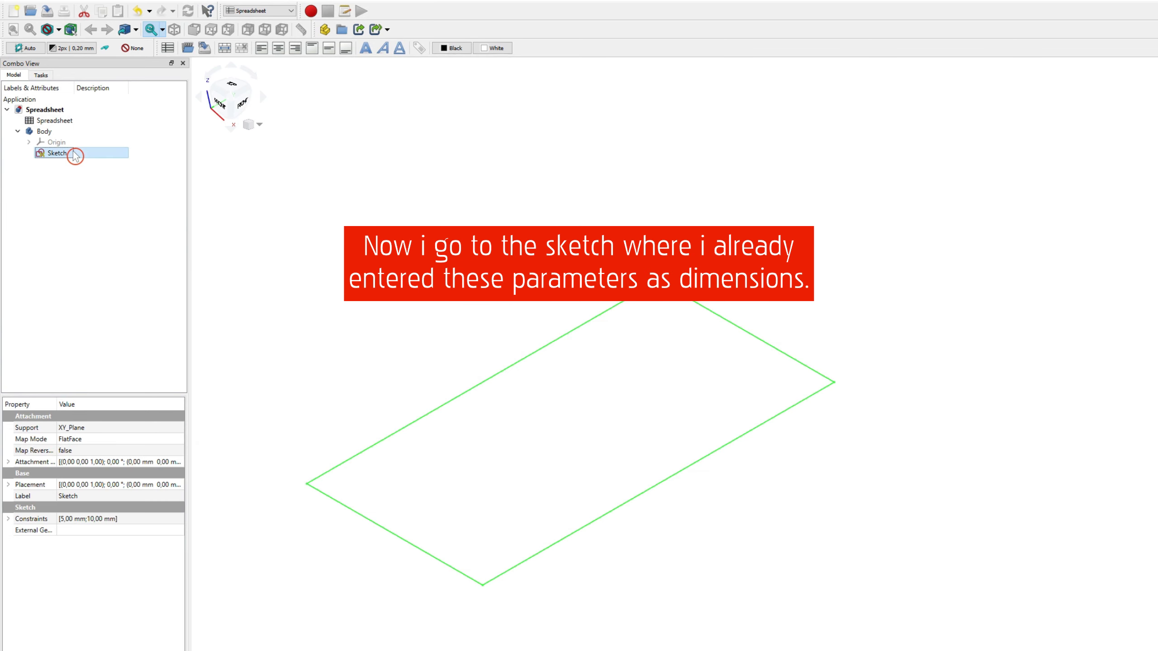
pyautogui.doubleClick(74, 155)
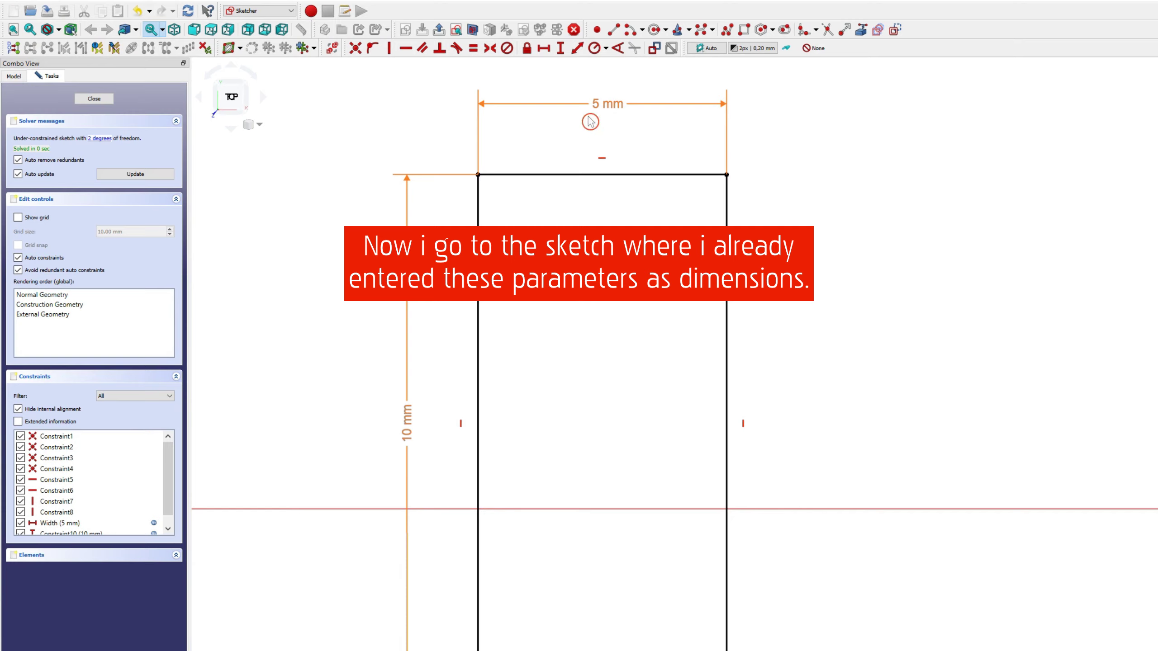
pyautogui.doubleClick(610, 107)
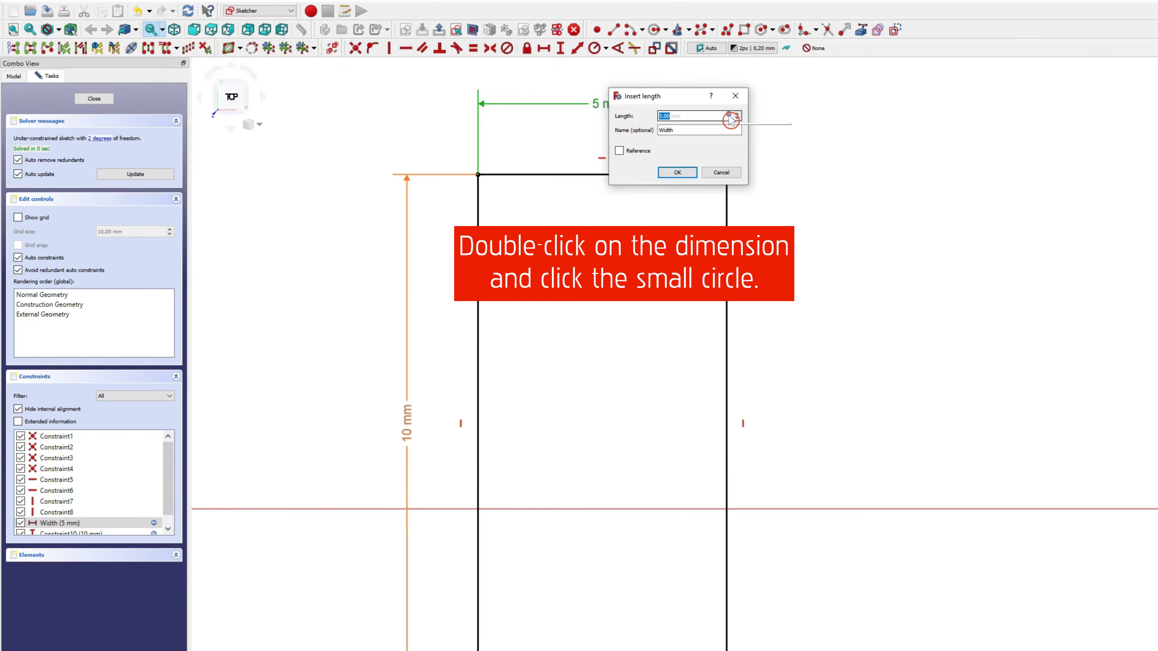
pyautogui.write('Spreadsheet.Width')
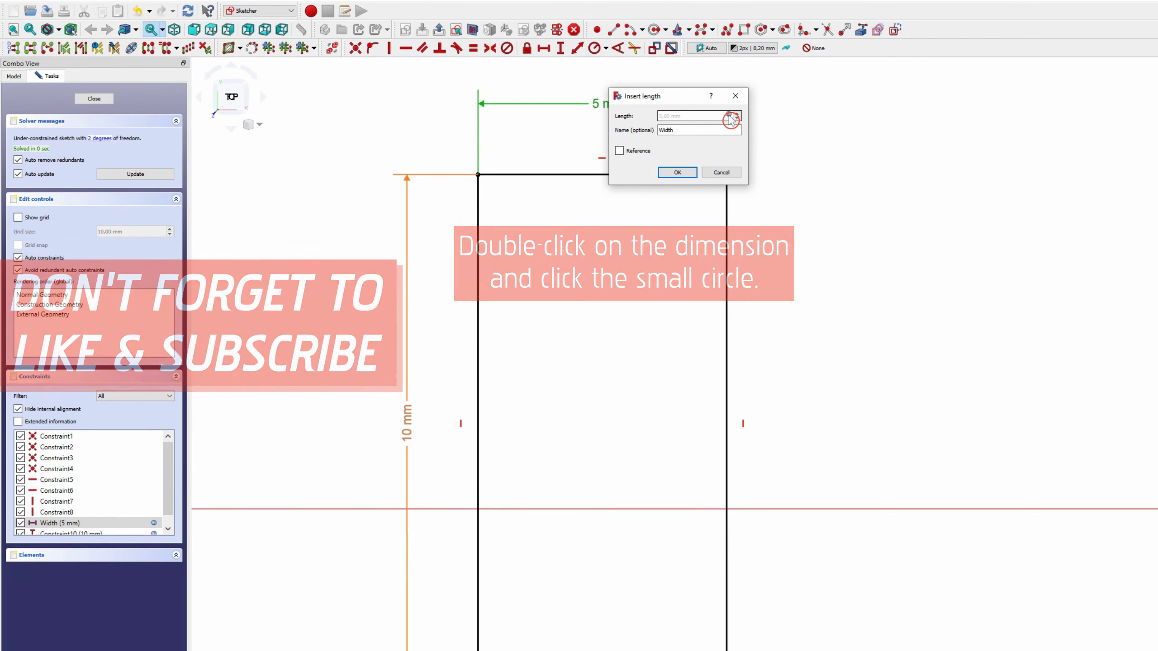
pyautogui.click(731, 117)
pyautogui.click(719, 131)
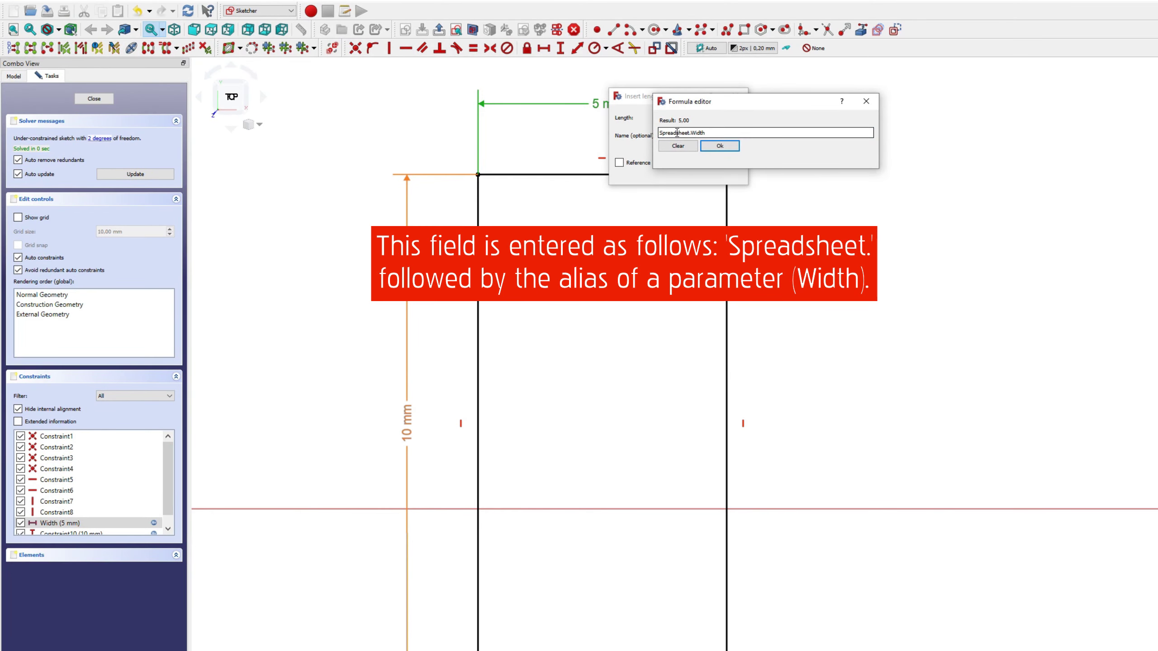
pyautogui.moveTo(660, 132); pyautogui.dragTo(668, 132)
pyautogui.click(719, 146)
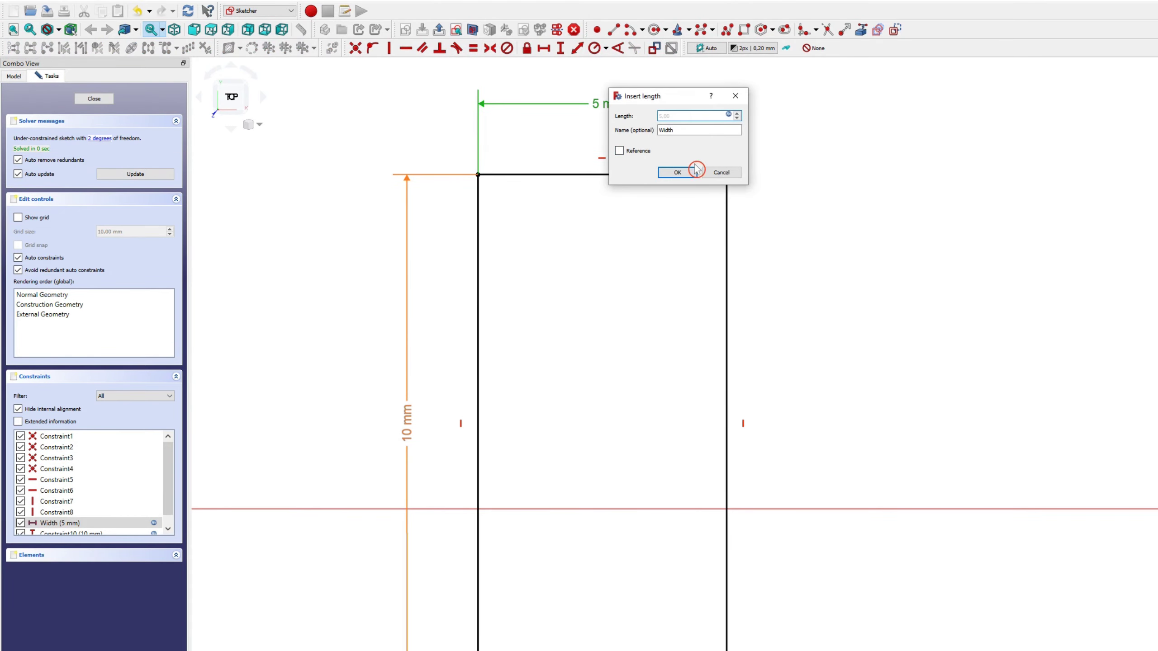
pyautogui.click(678, 172)
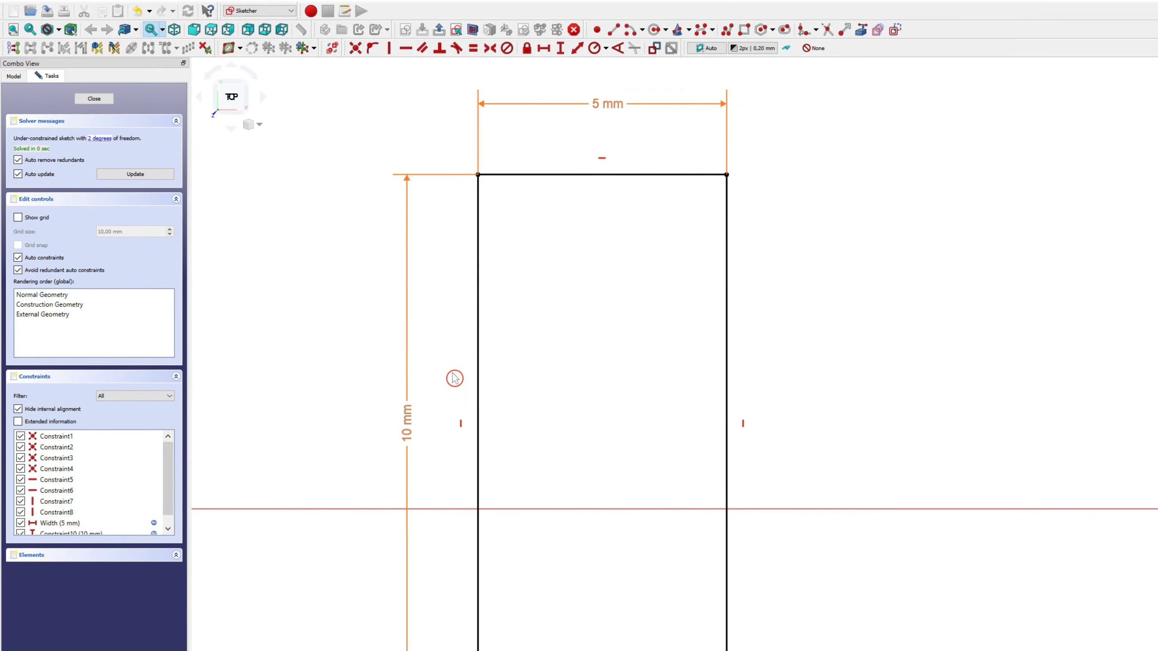
# - Drive the sketch's 10 mm length dimension with the expression Spreadsheet.Length
pyautogui.doubleClick(406, 454)
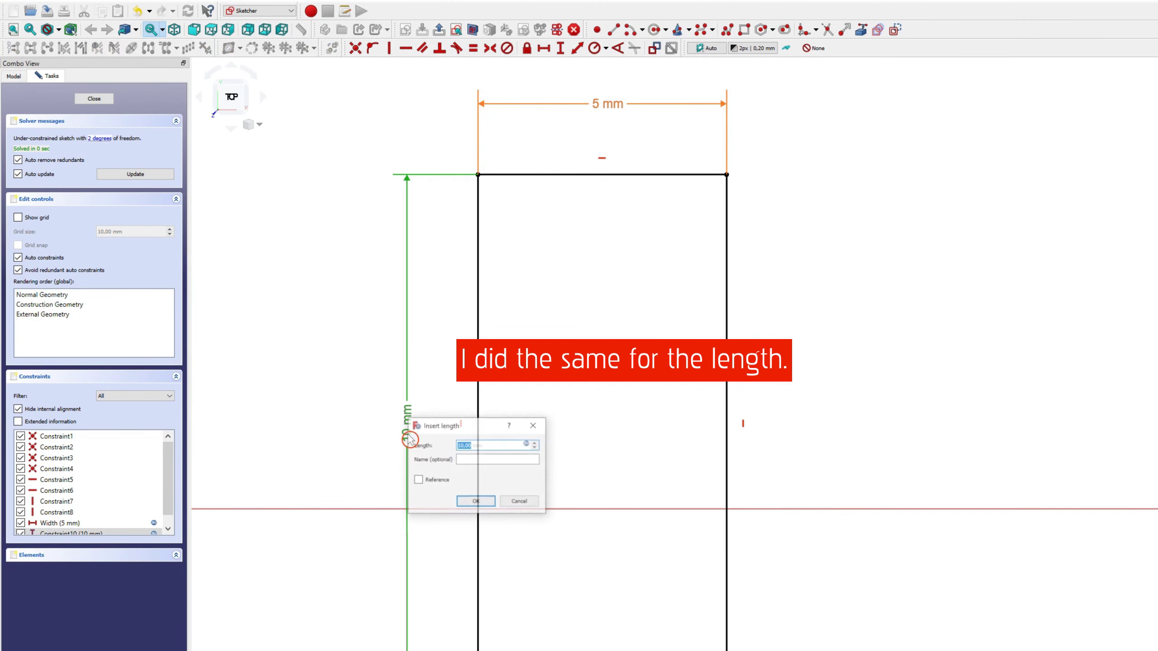
pyautogui.click(528, 449)
pyautogui.click(528, 446)
pyautogui.write('Spreadsheet.Length')
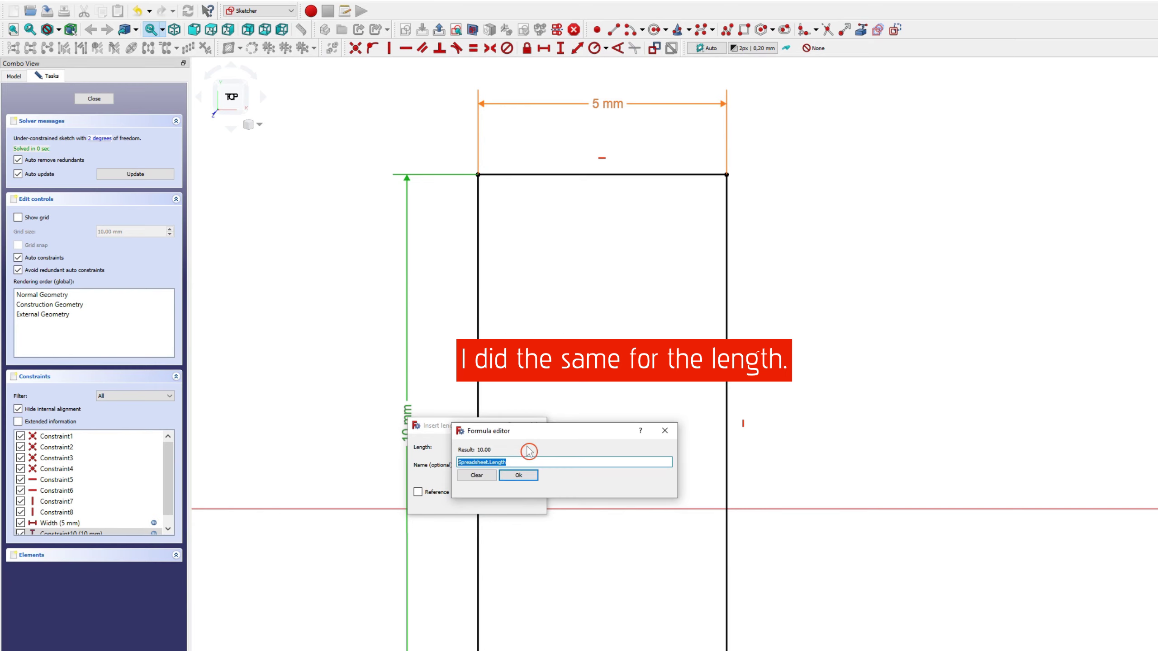
pyautogui.click(520, 476)
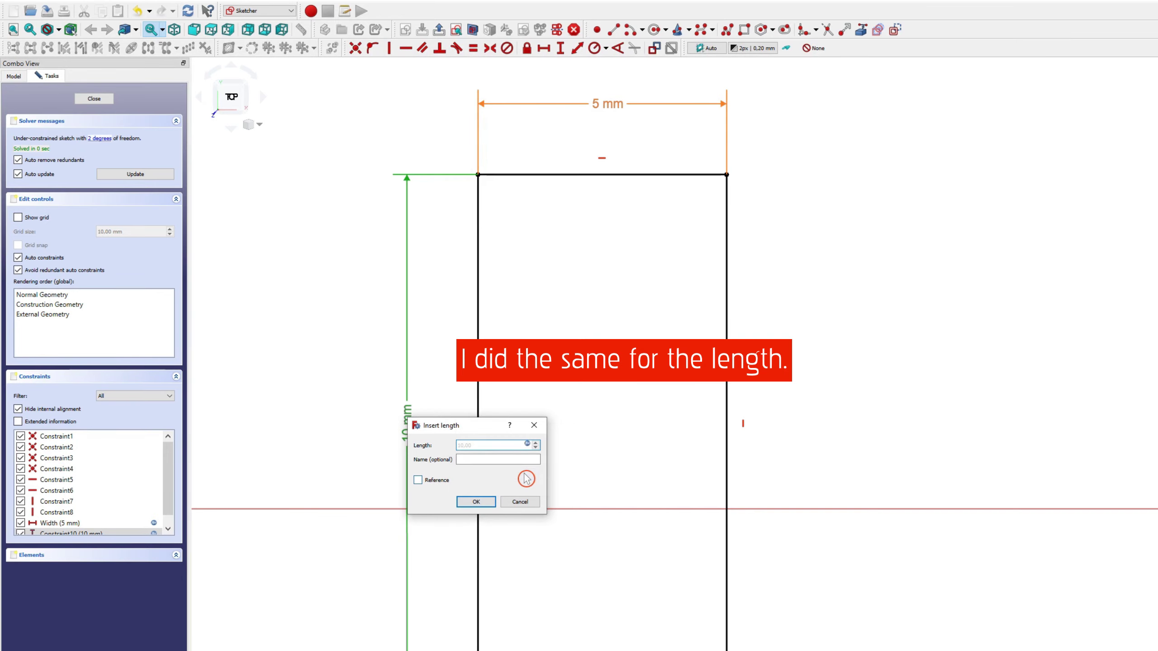
pyautogui.click(487, 504)
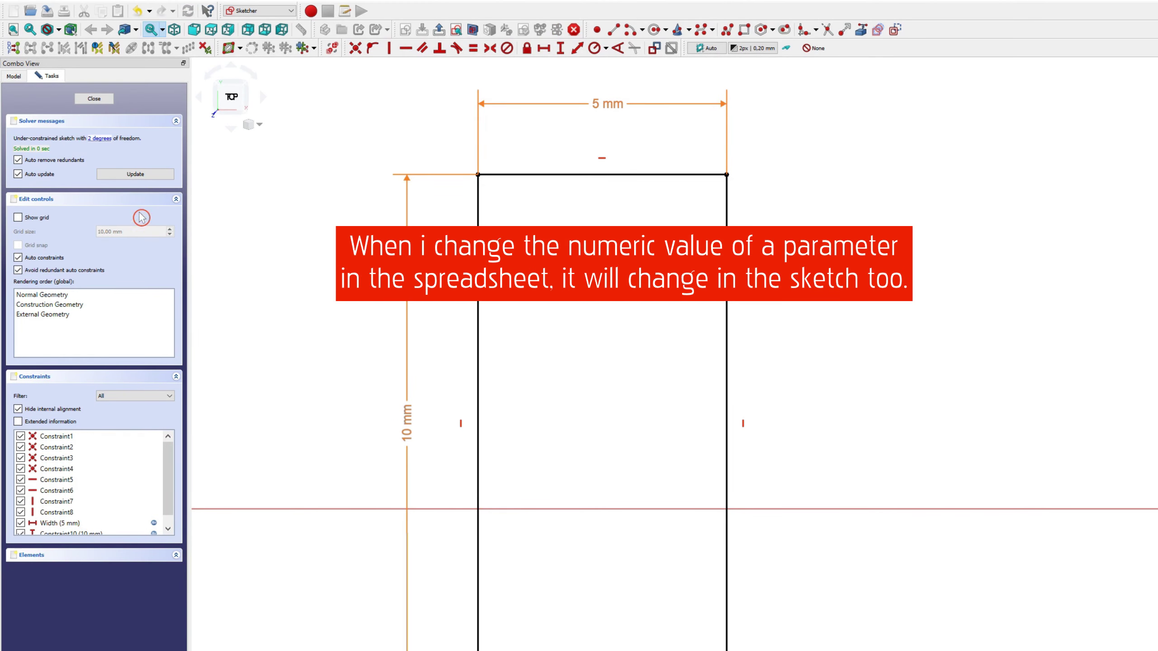
pyautogui.click(13, 75)
# - Change the spreadsheet Length in B1 to 5
pyautogui.doubleClick(46, 122)
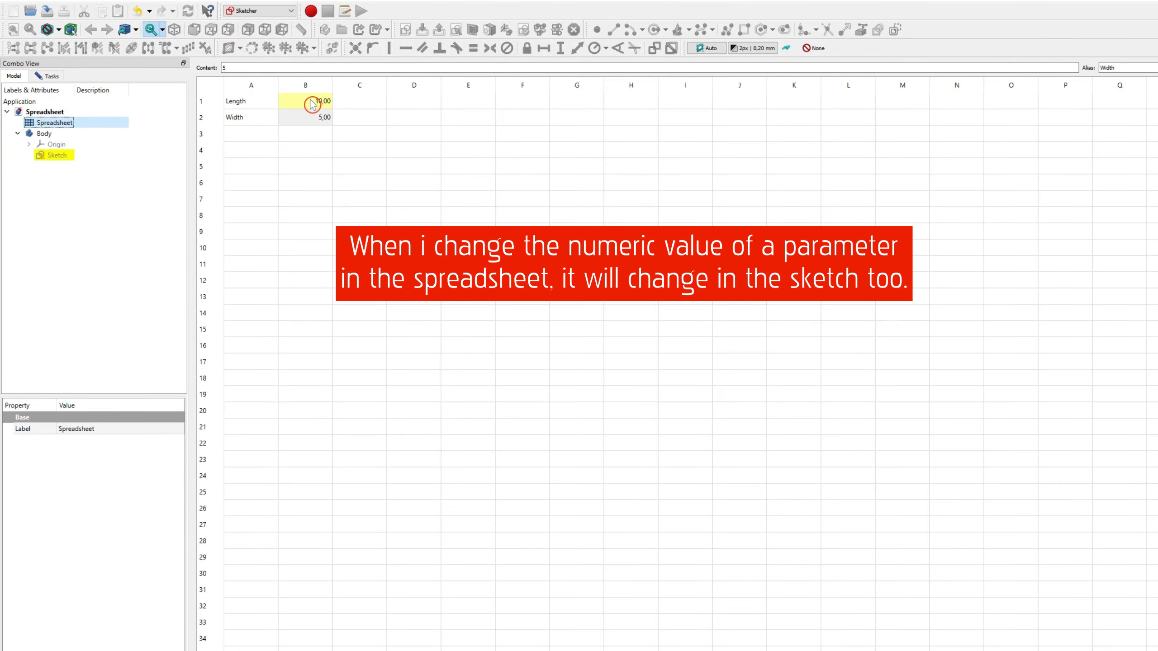
pyautogui.click(312, 102)
pyautogui.write('5')
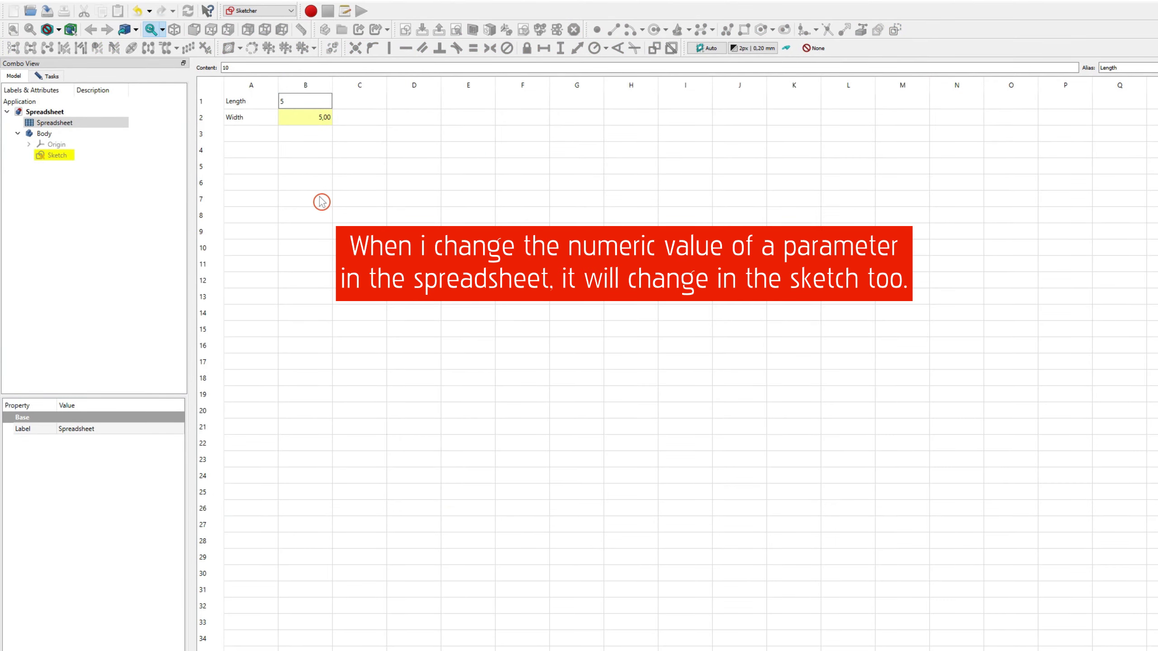
pyautogui.press('Return')
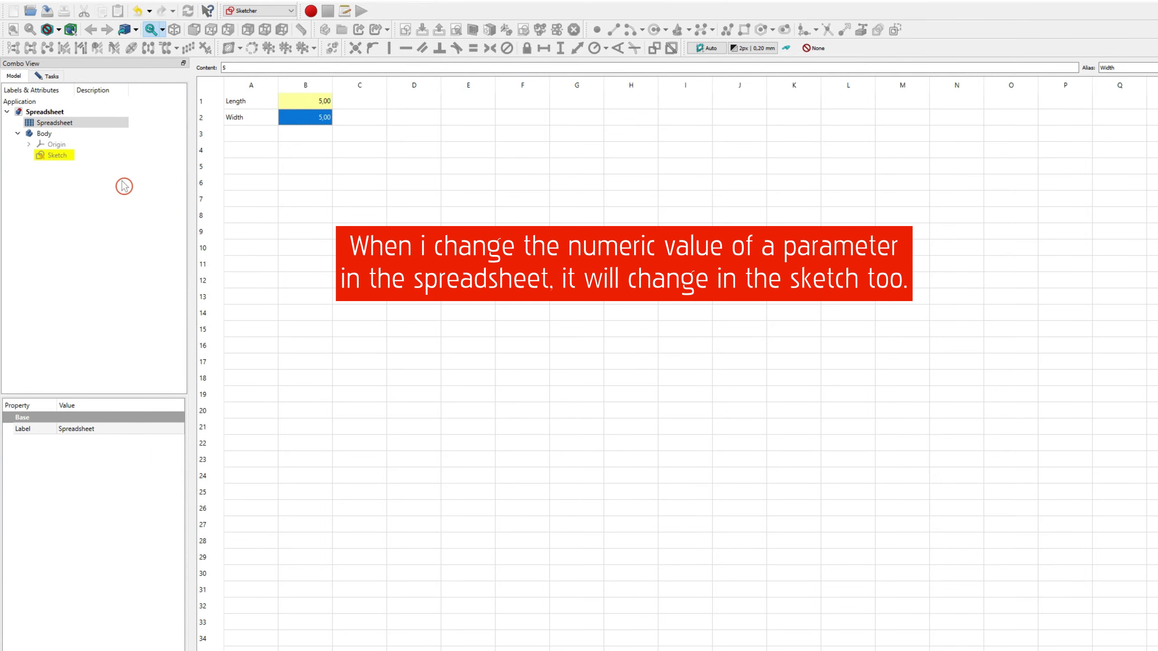
# - Reopen the Sketch to confirm it is now a 5 mm by 5 mm square
pyautogui.doubleClick(71, 156)
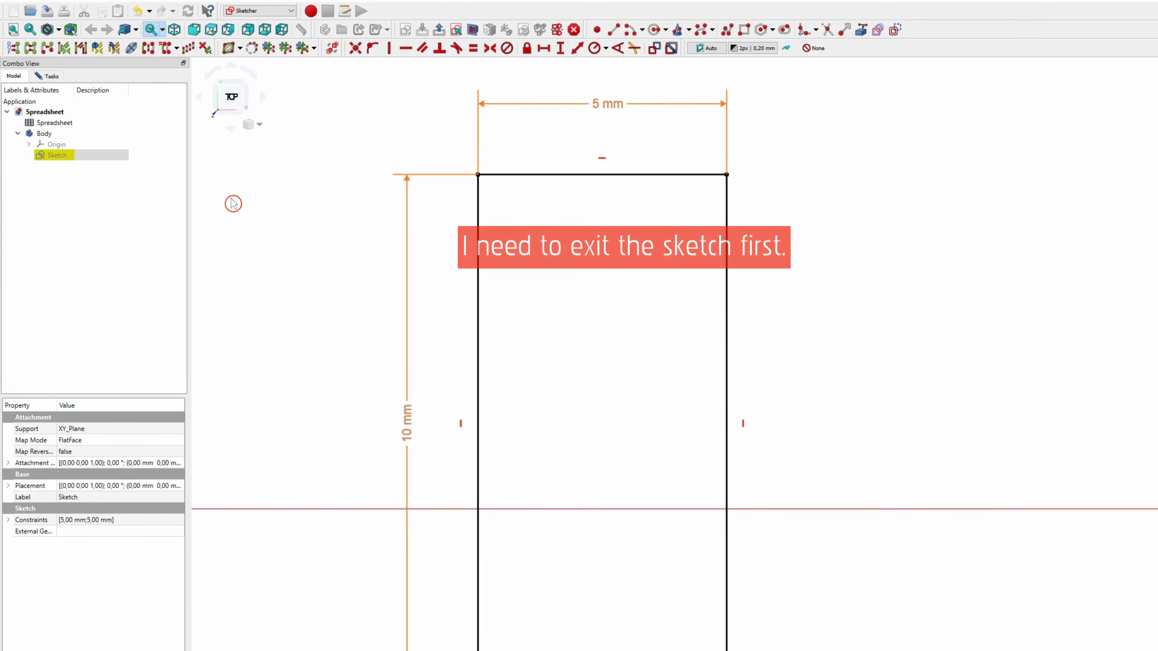
pyautogui.click(233, 202)
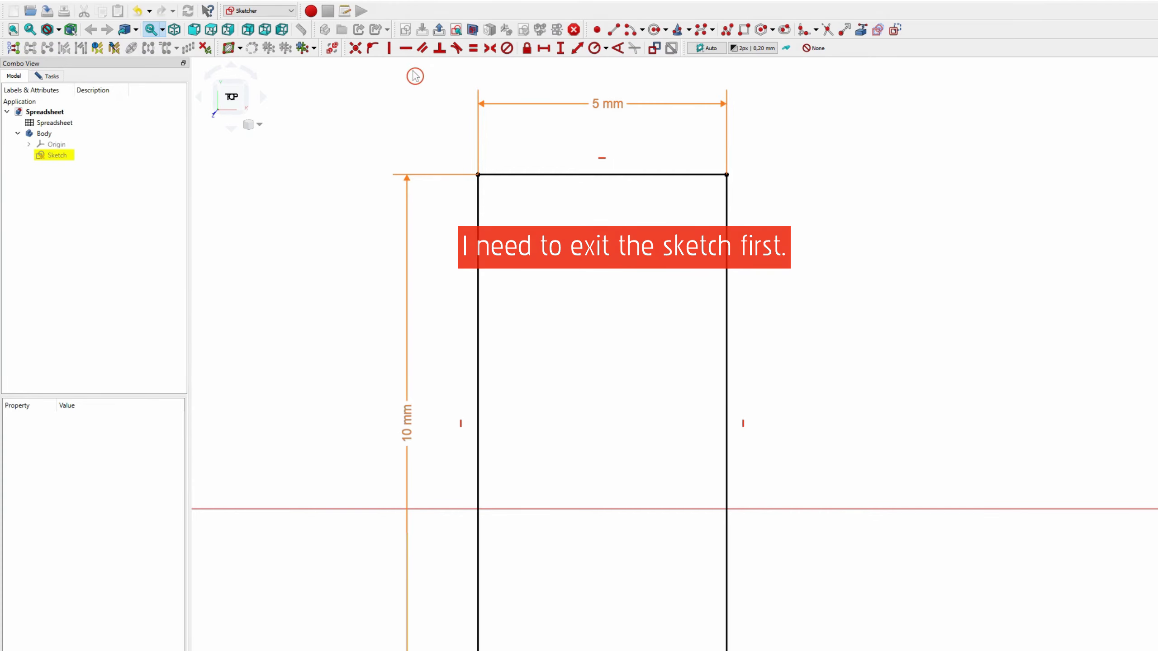
pyautogui.click(440, 34)
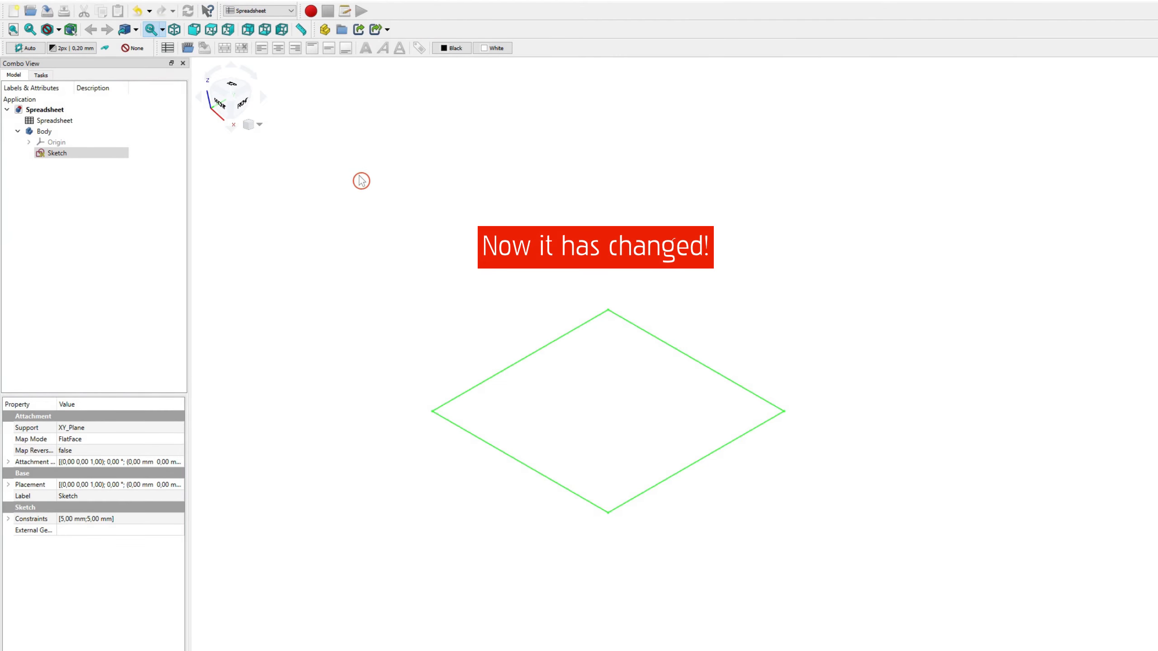
pyautogui.click(98, 159)
pyautogui.doubleClick(98, 160)
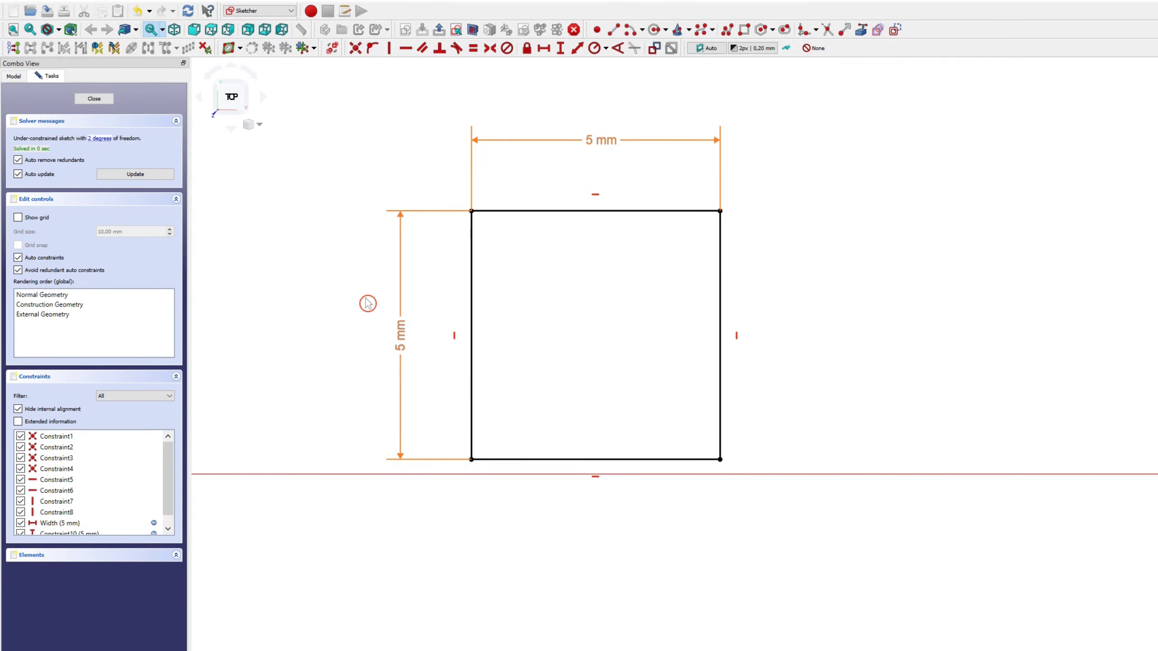
# - Add a Thickness parameter to the spreadsheet: label in A3, value 3 in B3
pyautogui.click(93, 99)
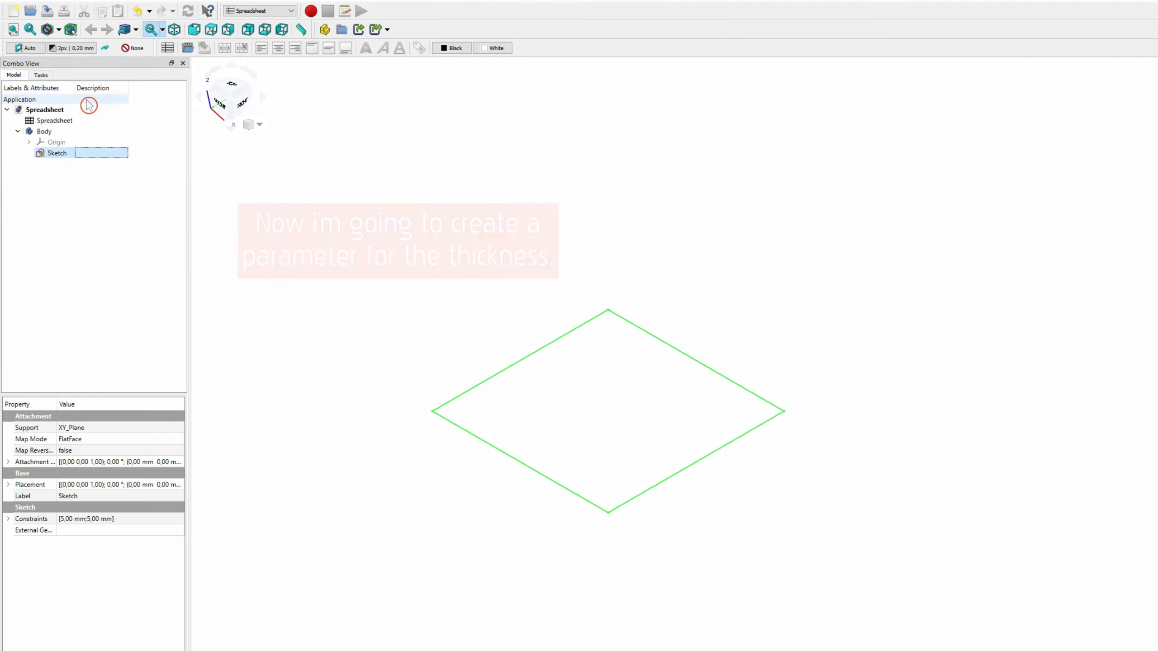
pyautogui.doubleClick(73, 126)
pyautogui.click(241, 140)
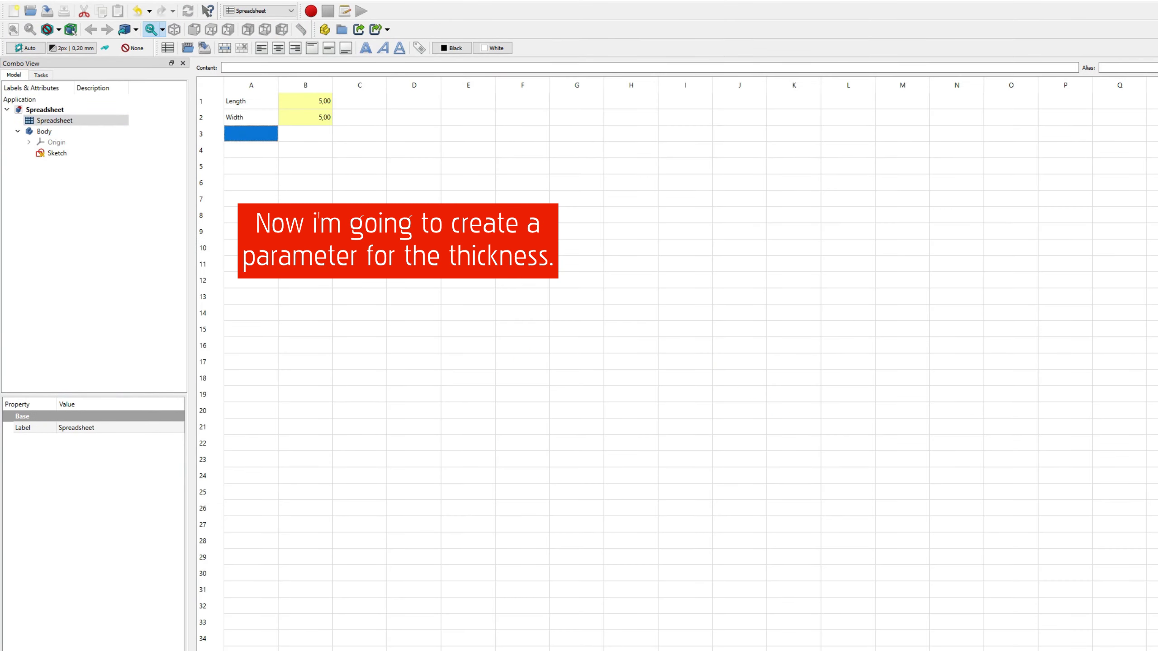
pyautogui.write('Thickness')
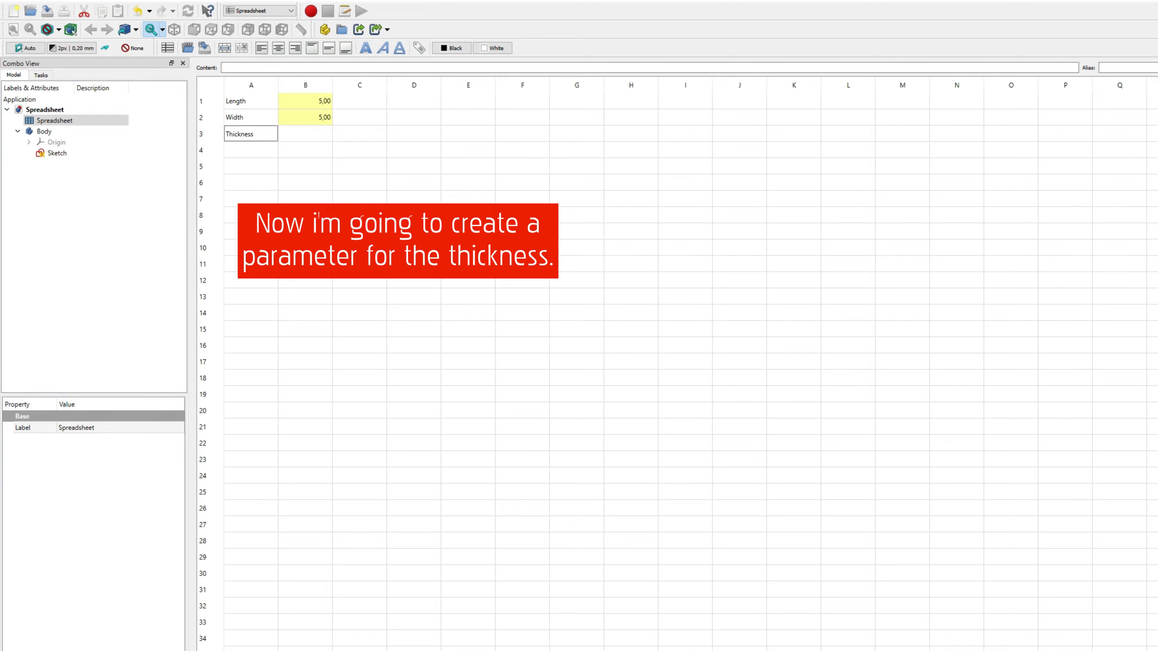
pyautogui.press('Return')
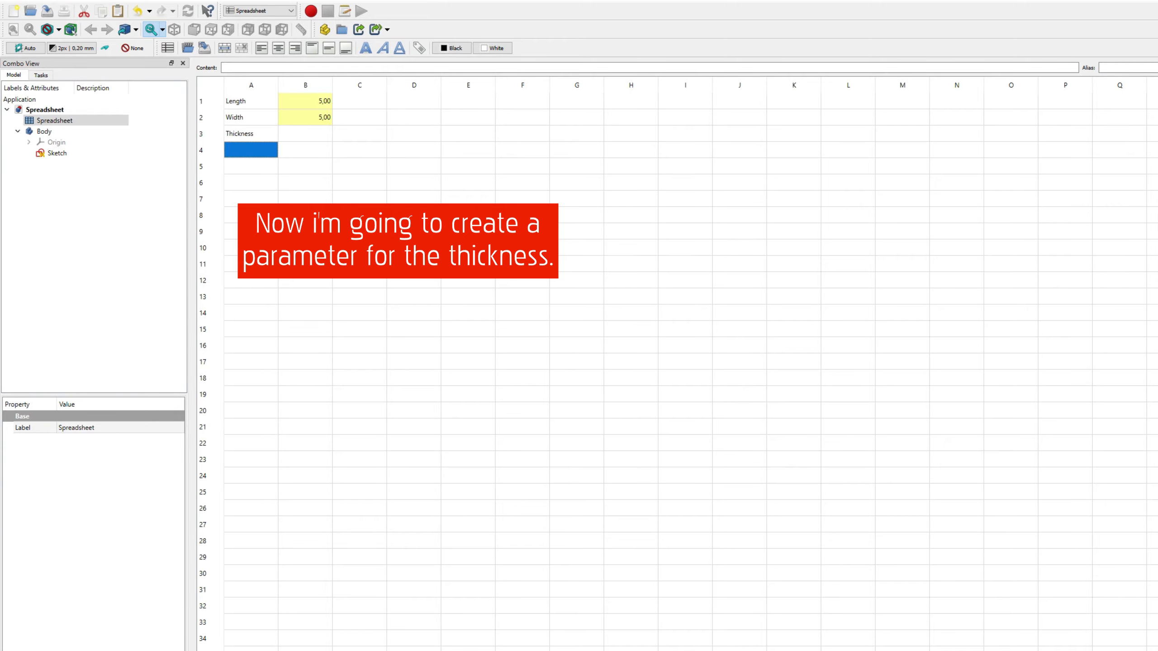
pyautogui.click(318, 139)
pyautogui.write('3')
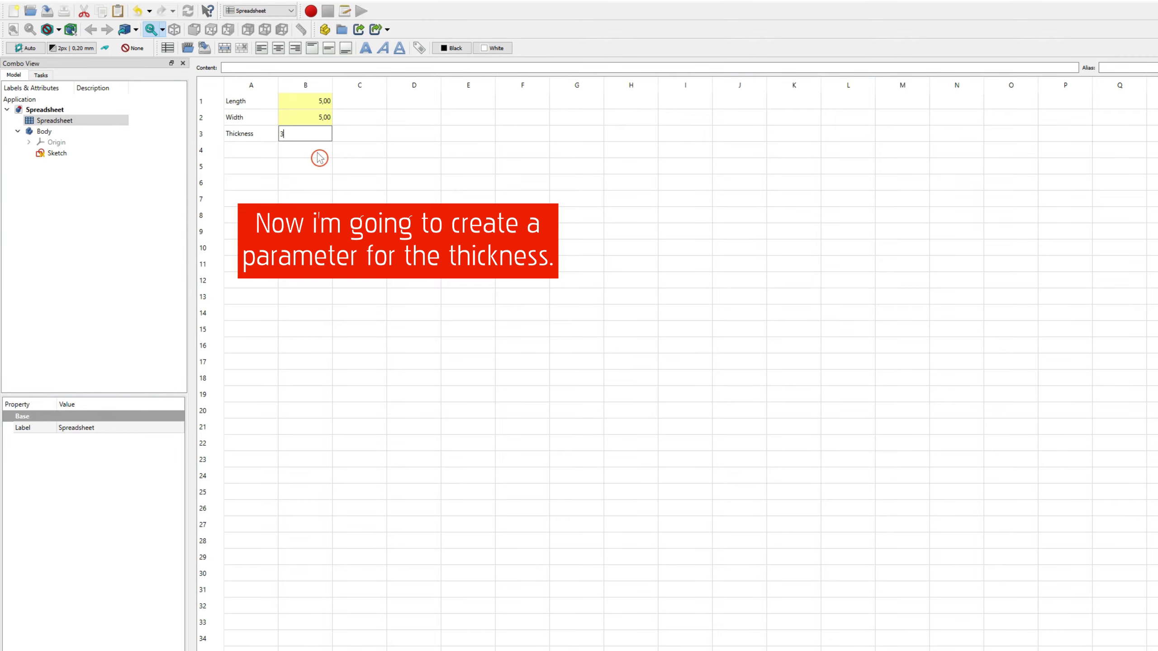
pyautogui.press('Return')
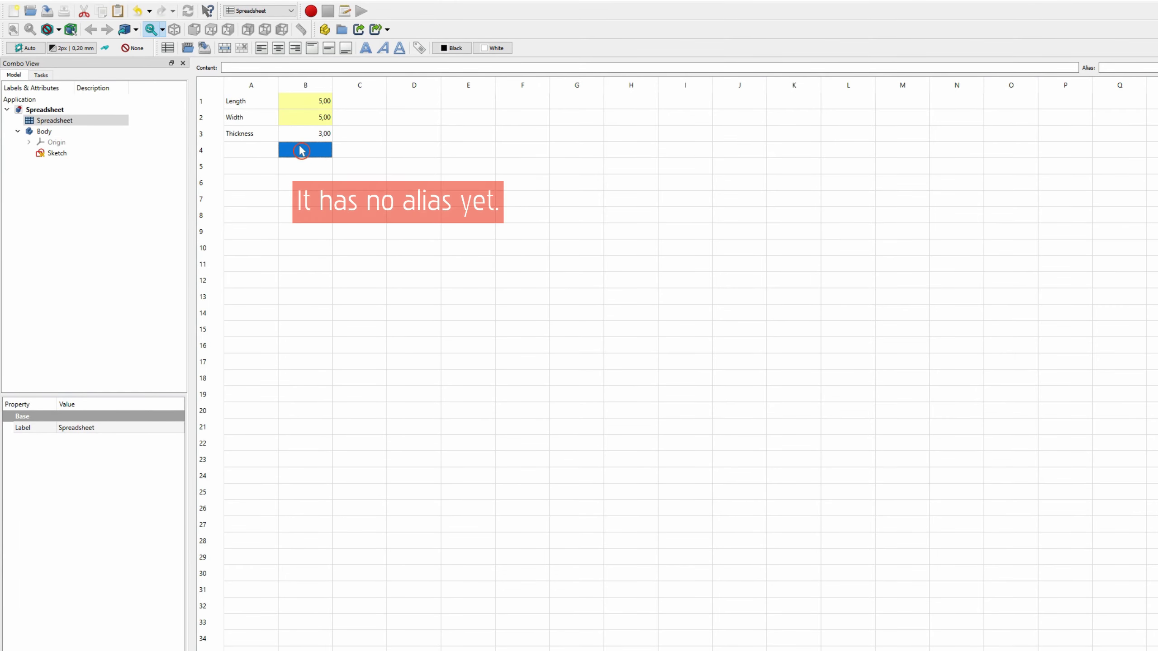
# - Give cell B3 the alias Thickness
pyautogui.click(296, 140)
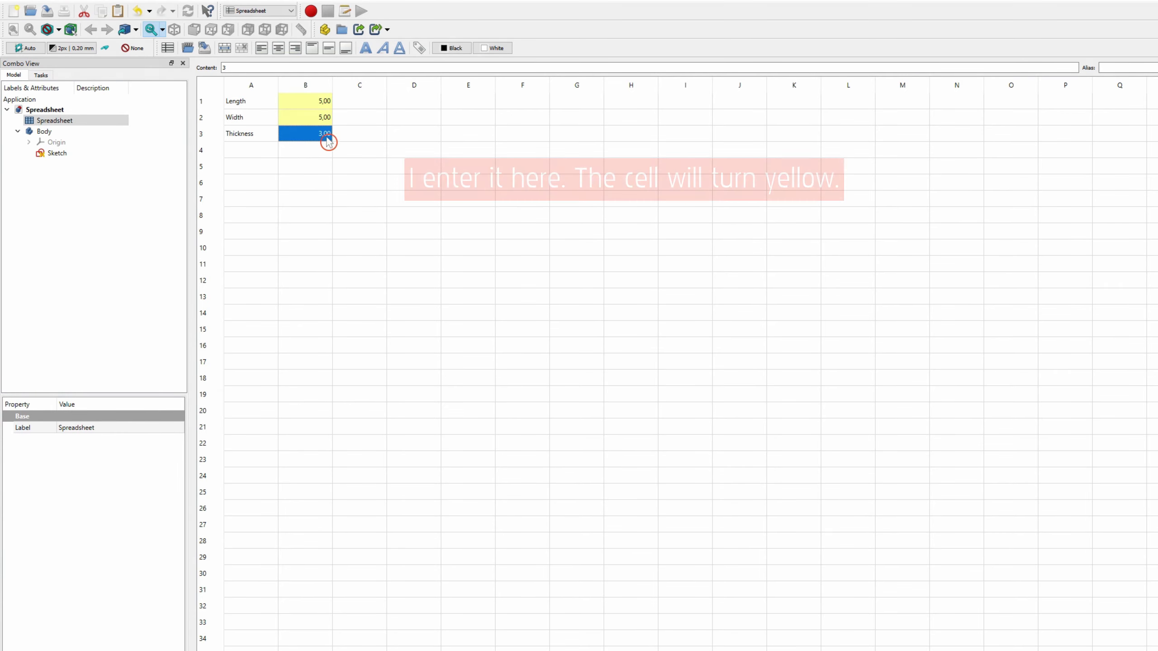
pyautogui.click(1122, 67)
pyautogui.write('Thickness')
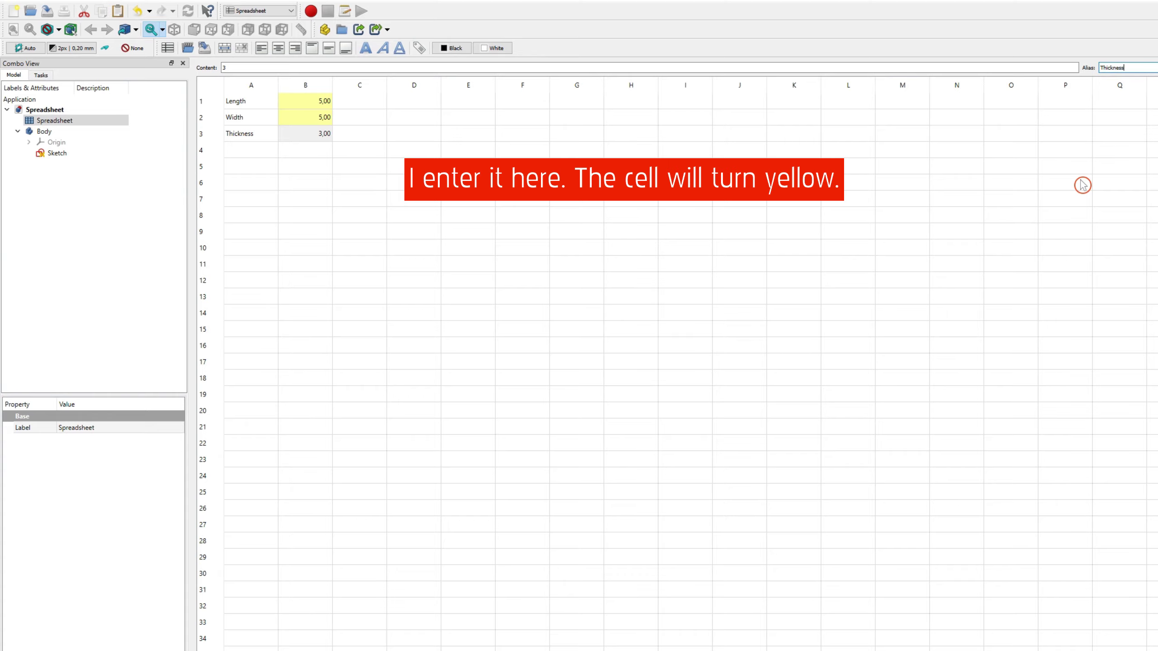
pyautogui.press('Return')
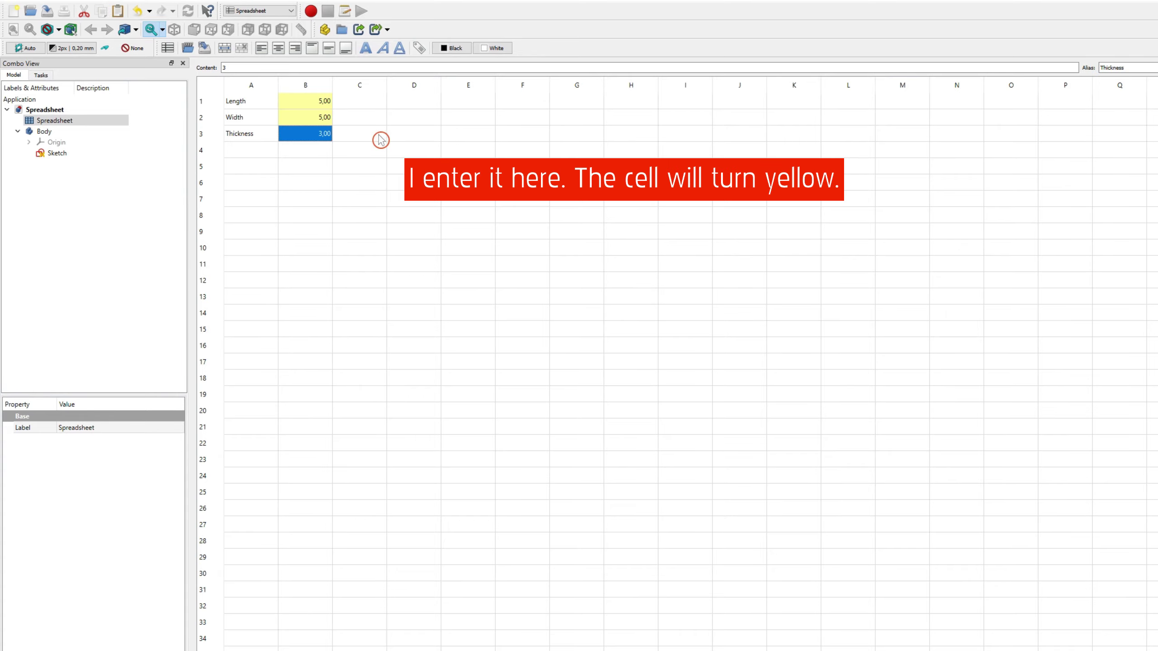
pyautogui.click(371, 138)
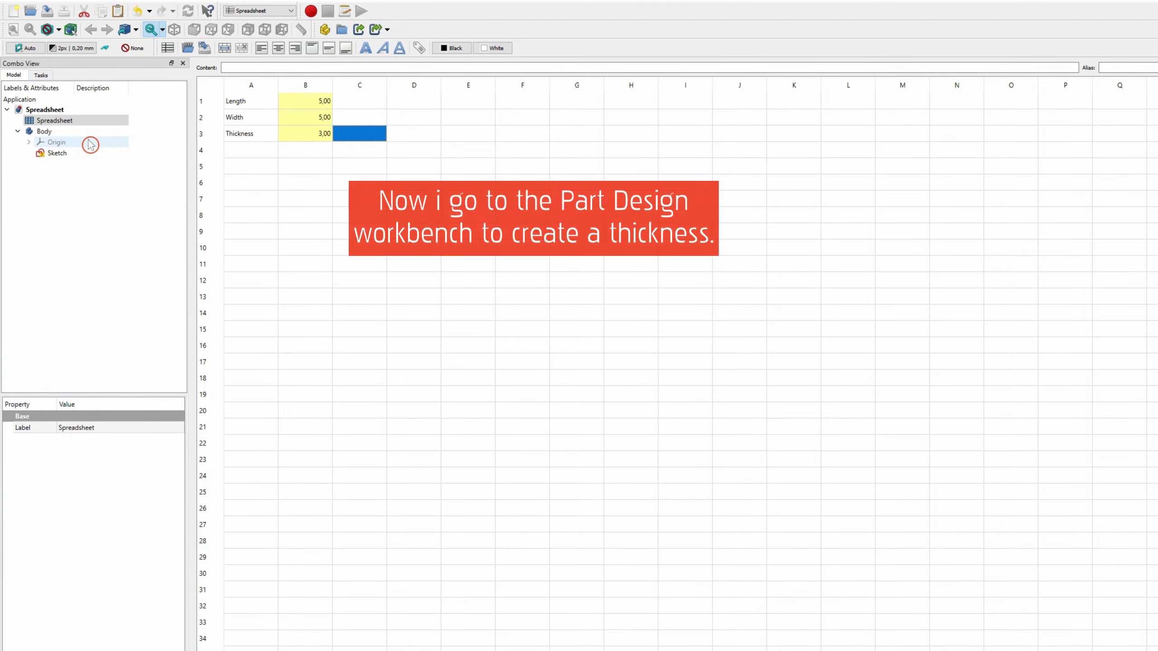
# - Return to the 3D view and switch to the Part Design workbench
pyautogui.doubleClick(45, 132)
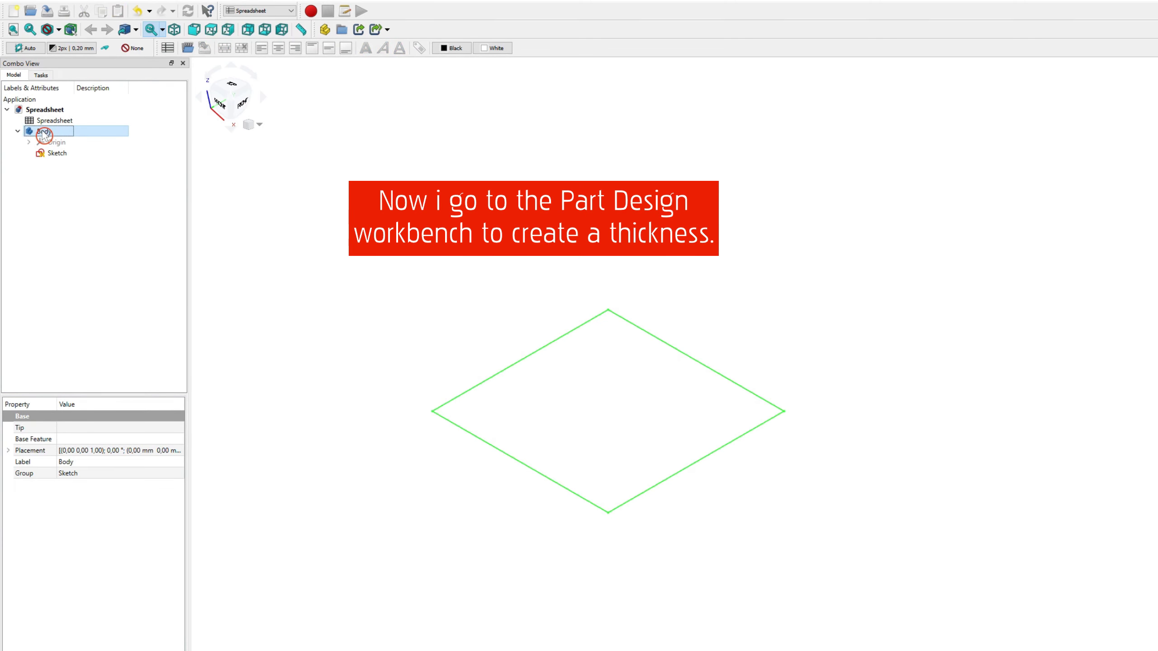
pyautogui.click(257, 11)
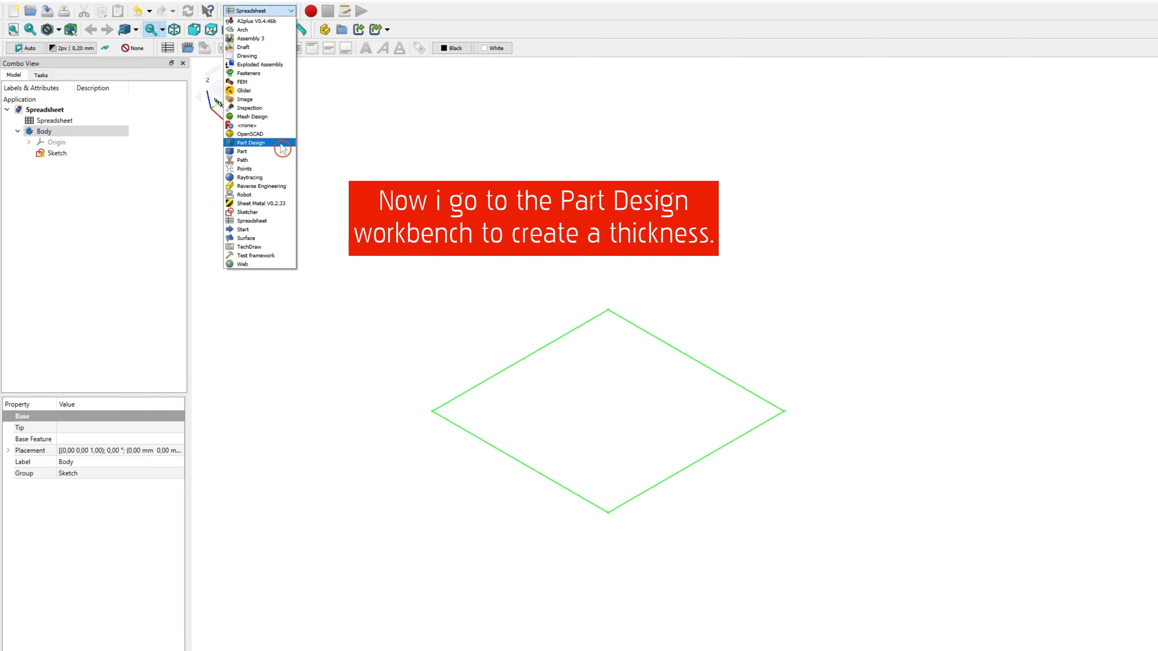
pyautogui.click(280, 143)
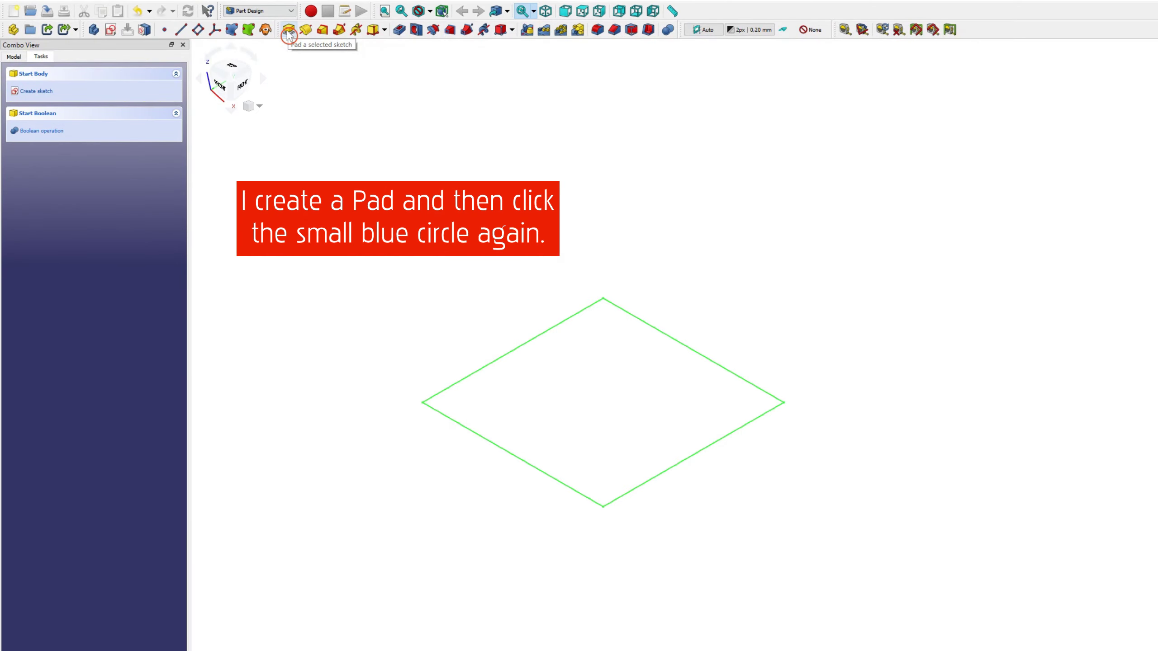
# - Pad the sketch with its length set by the formula Spreadsheet.Thickness
pyautogui.click(288, 32)
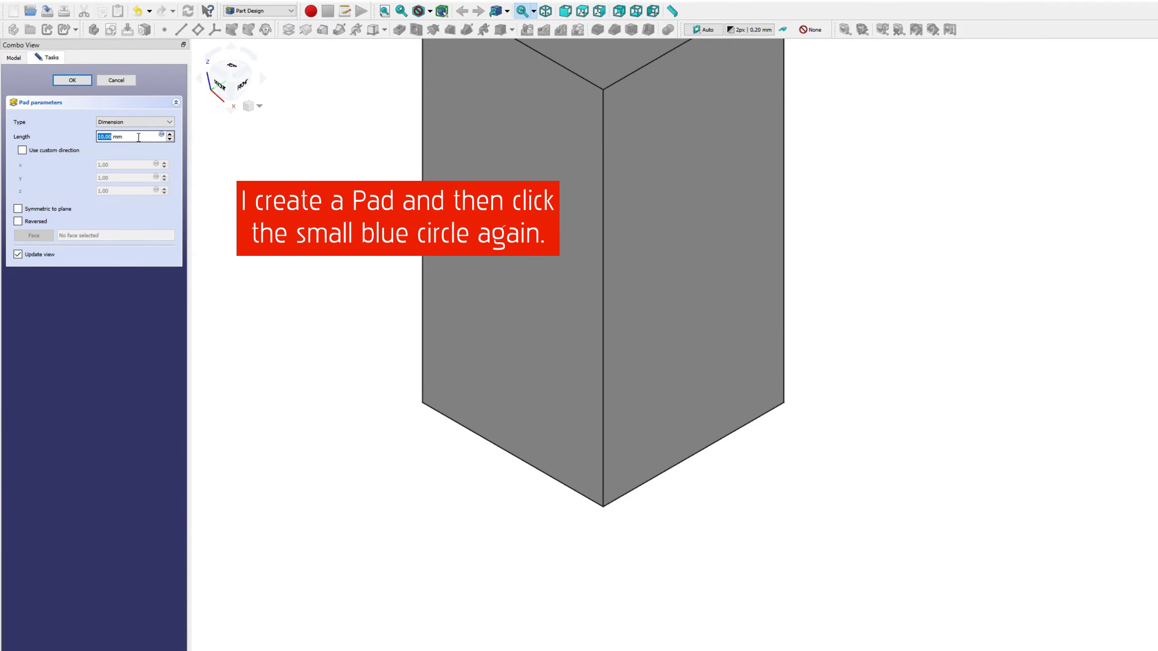
pyautogui.click(161, 136)
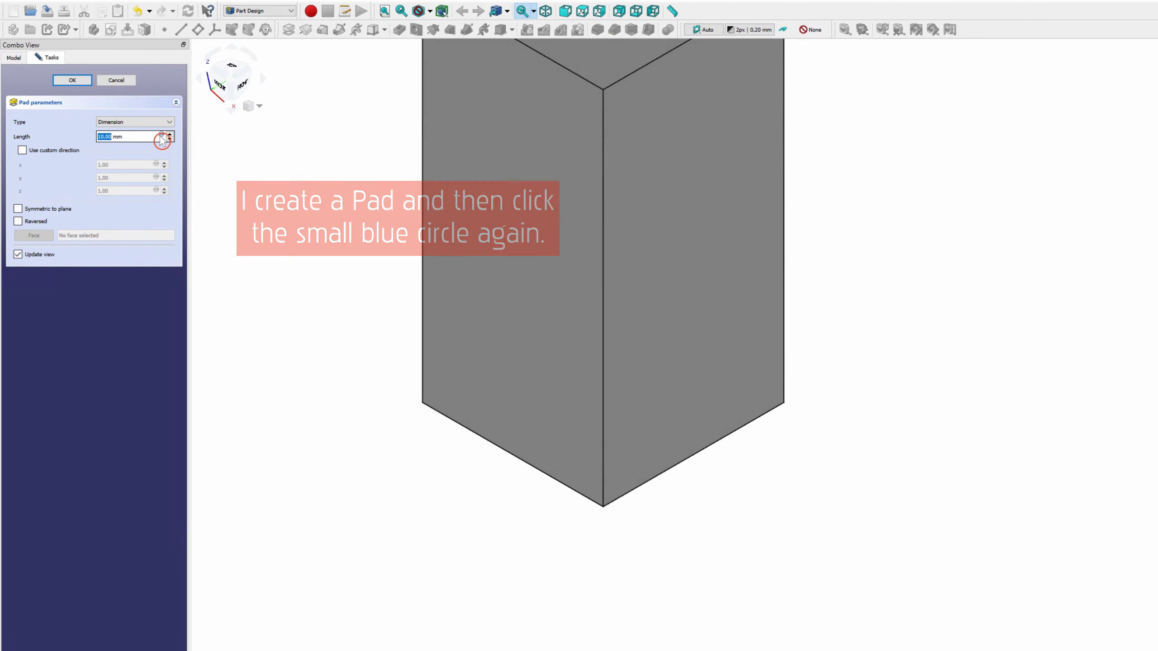
pyautogui.write('s')
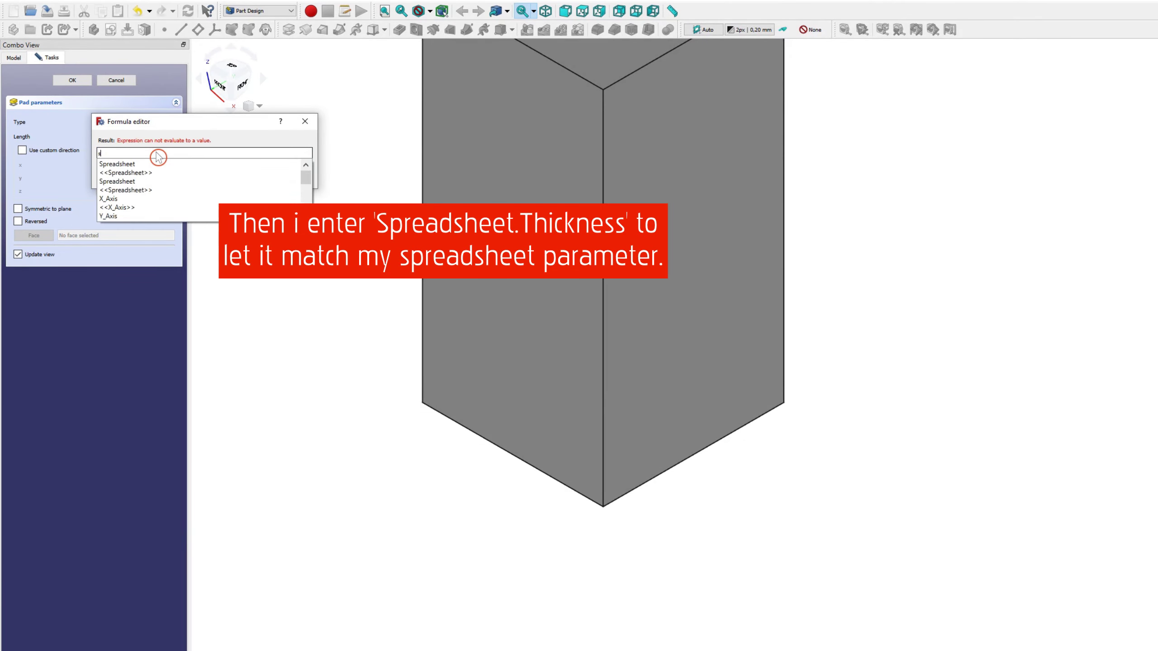
pyautogui.click(122, 164)
pyautogui.press('BackSpace')
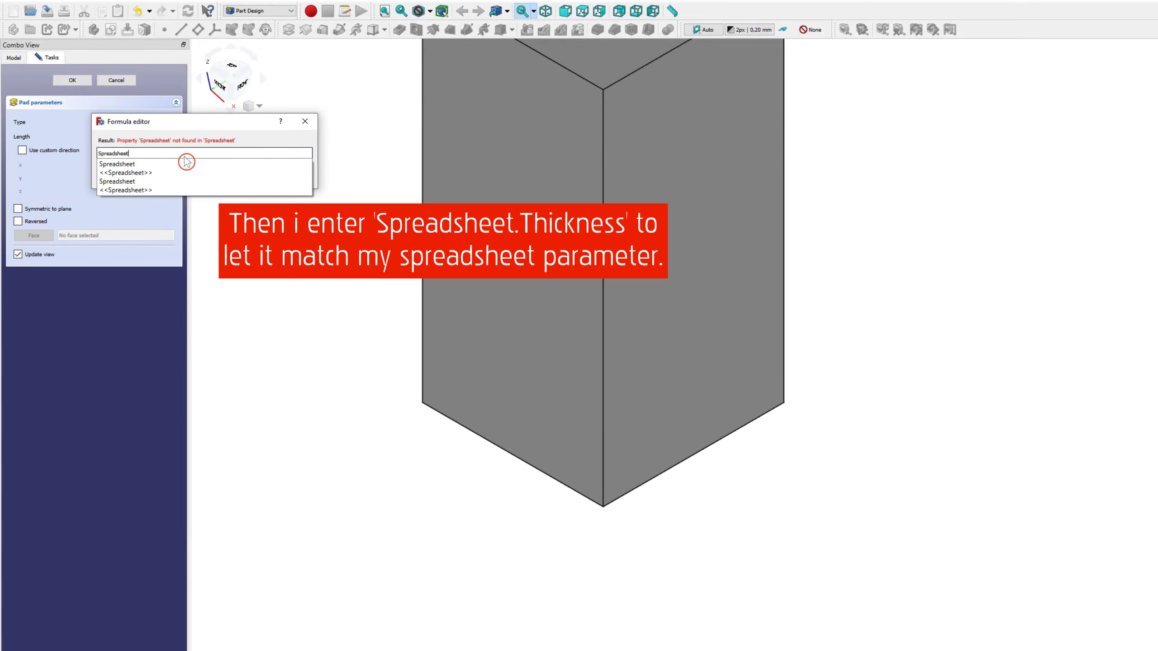
pyautogui.write('.Thickness')
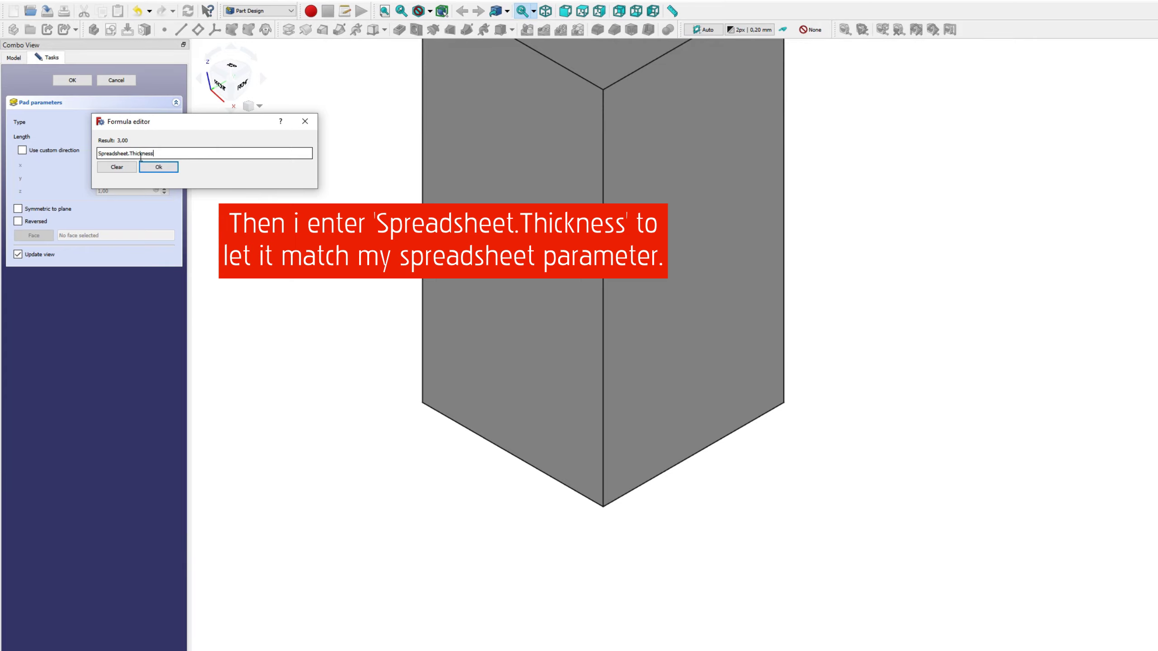
pyautogui.click(144, 139)
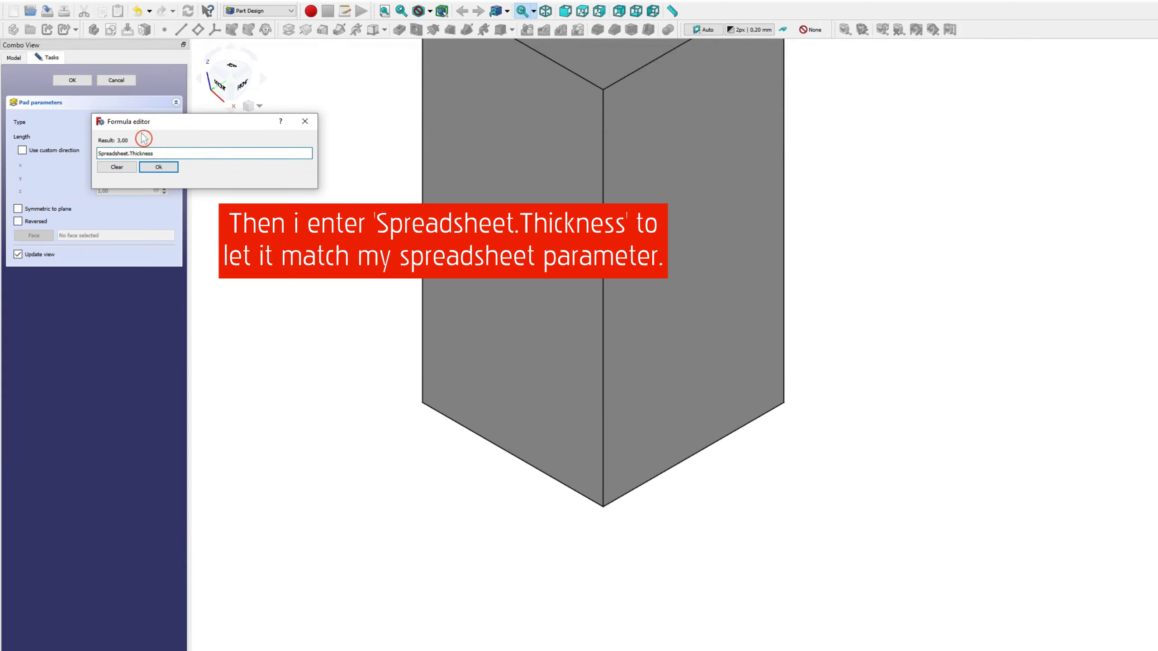
pyautogui.click(158, 167)
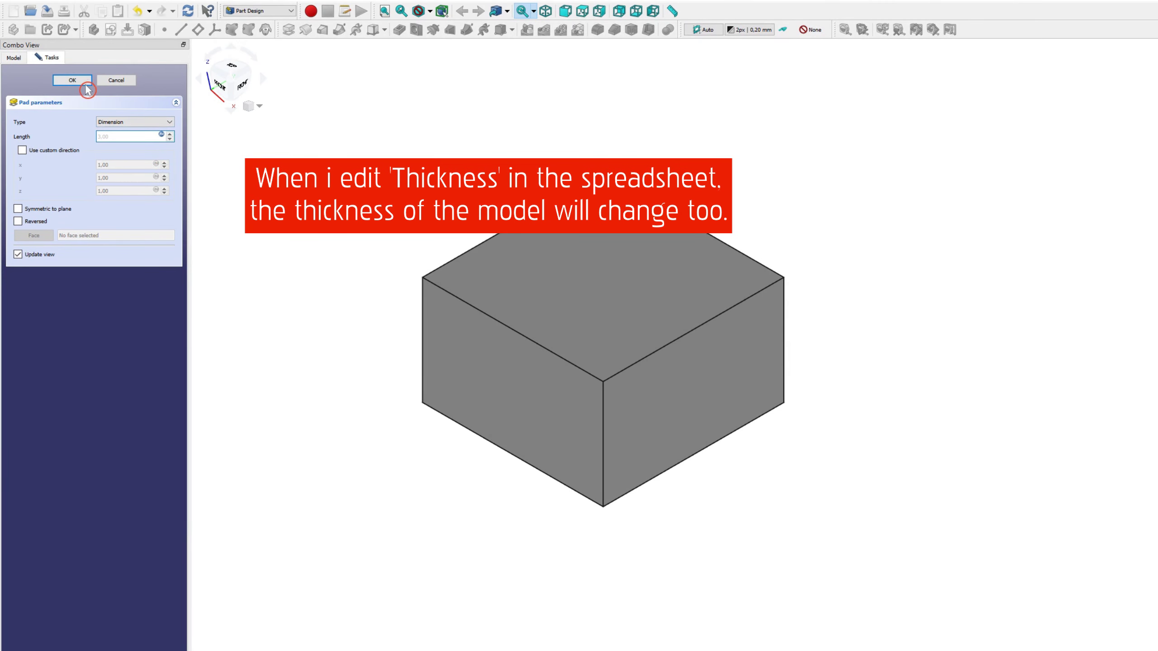
# - Confirm the pad, then set spreadsheet Thickness (B3) to 1 to make a 1 mm slab
pyautogui.click(85, 83)
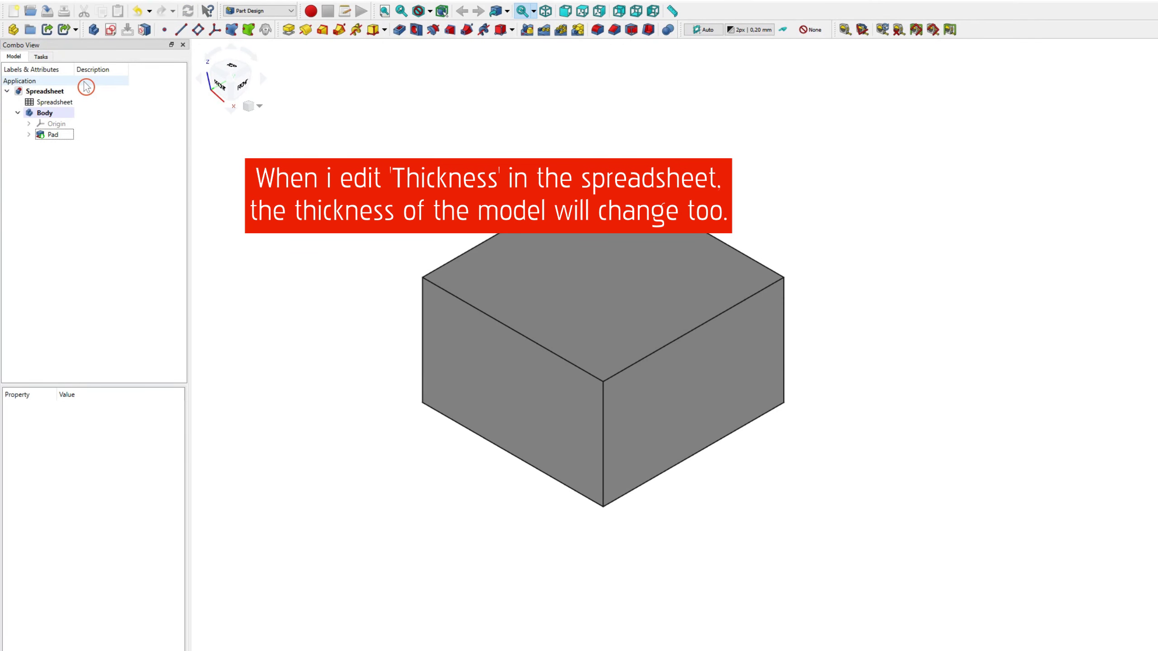
pyautogui.doubleClick(58, 102)
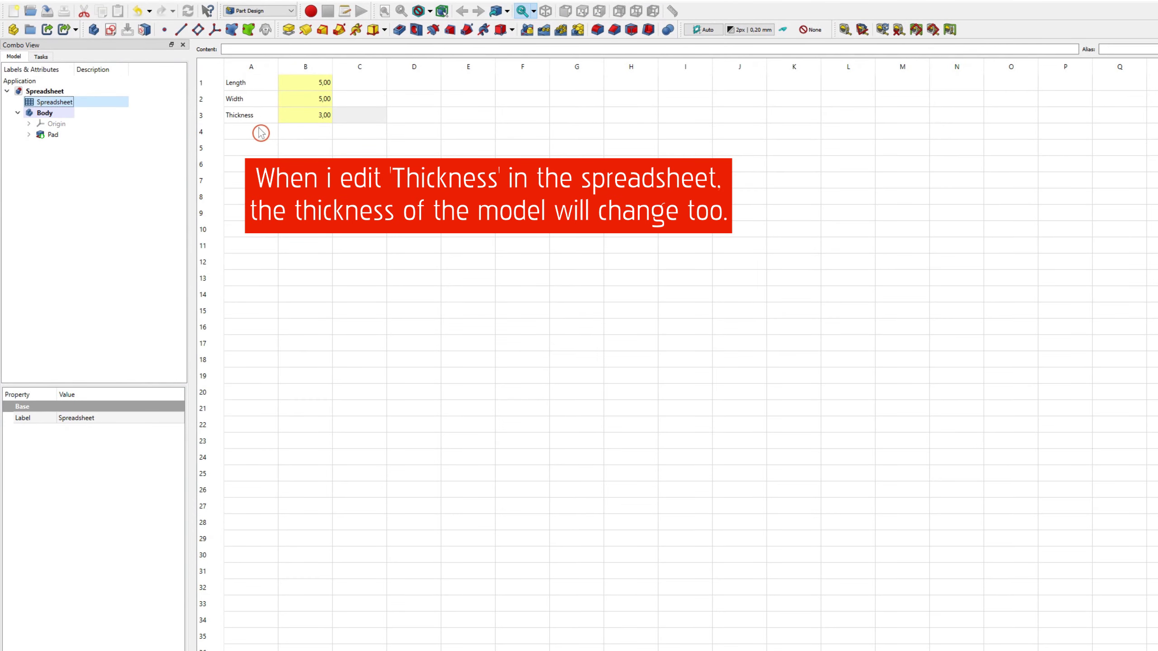
pyautogui.click(302, 119)
pyautogui.write('1')
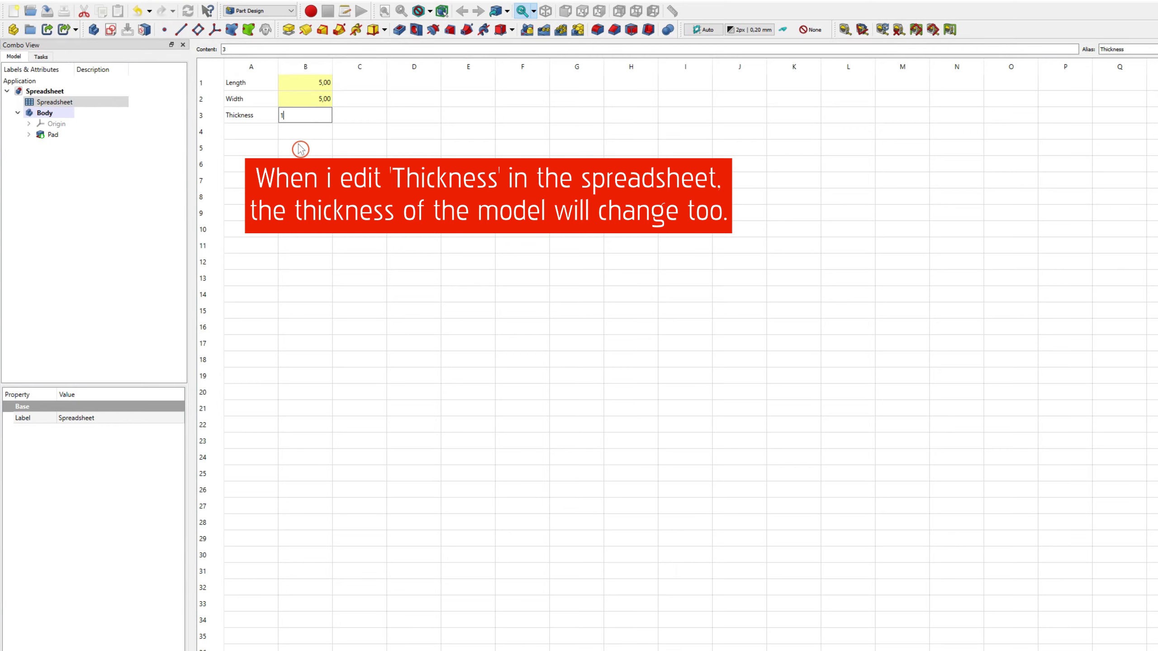
pyautogui.press('Return')
pyautogui.click(45, 113)
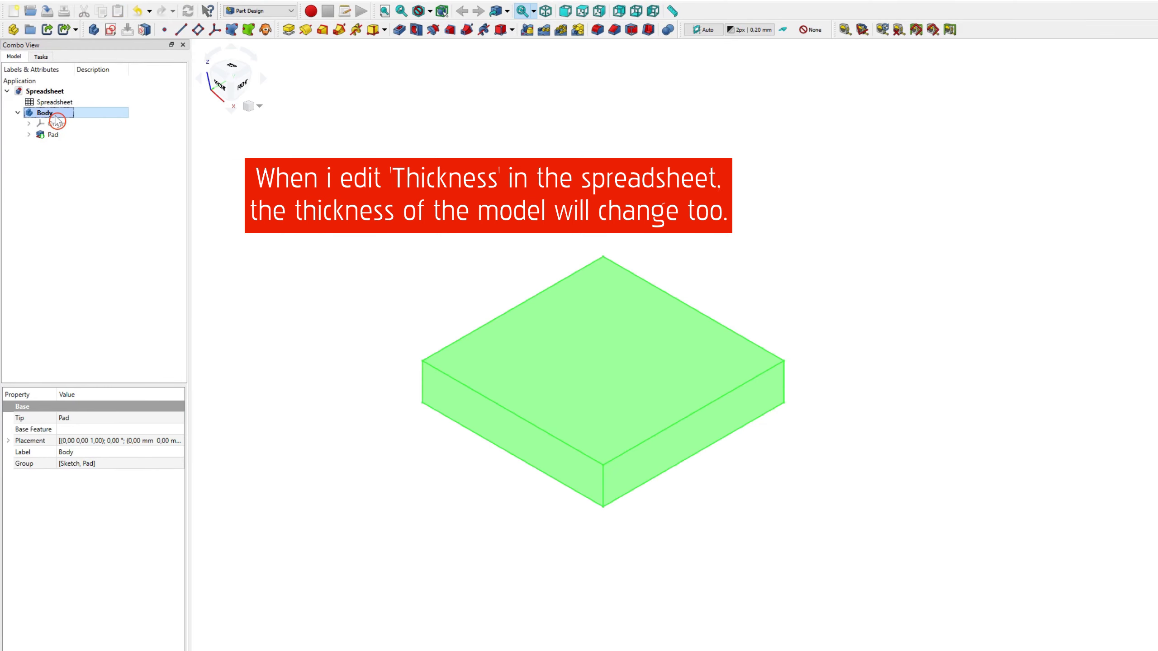
pyautogui.click(262, 275)
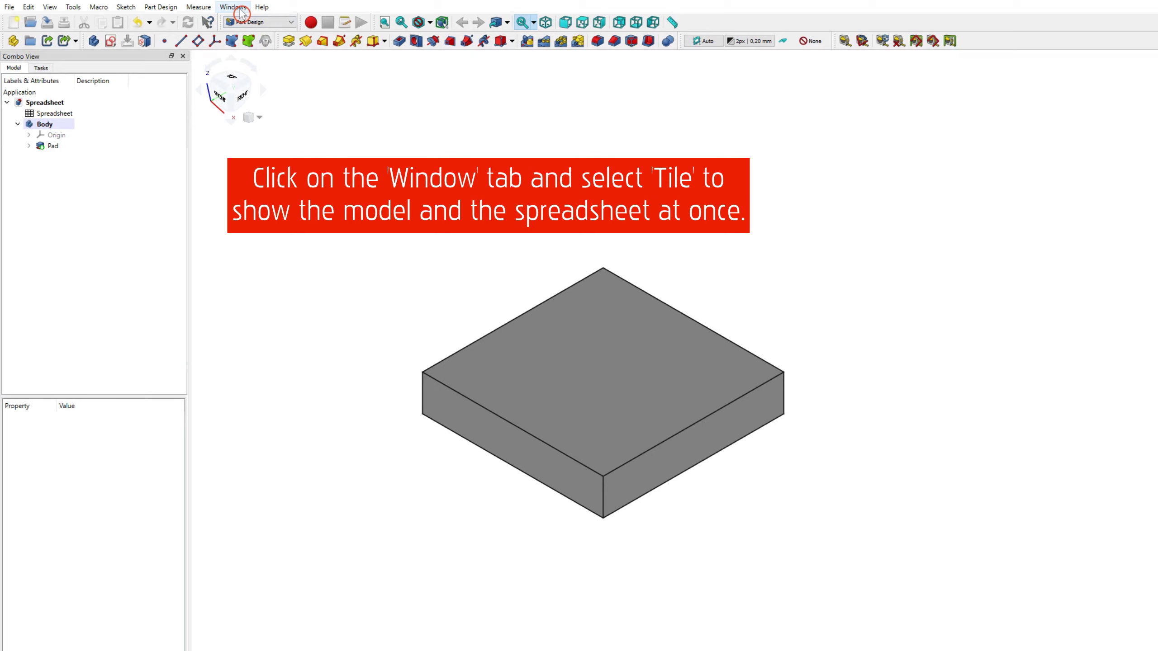
# - Tile the 3D view and spreadsheet side by side, with the box fully in view
pyautogui.click(240, 10)
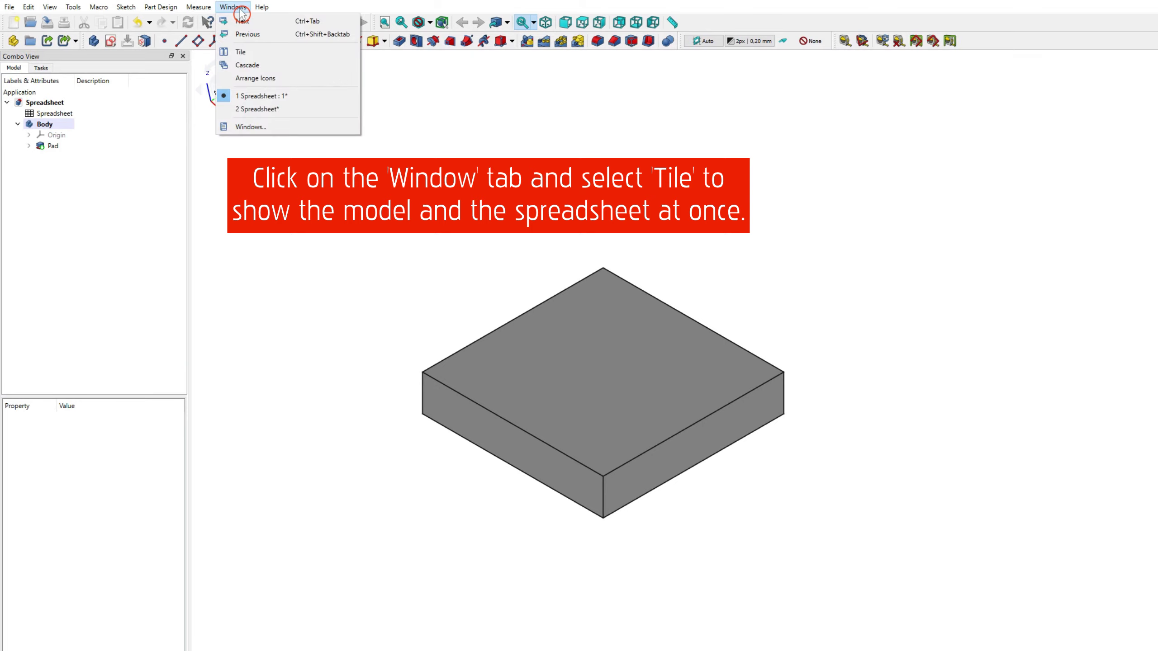
pyautogui.click(292, 59)
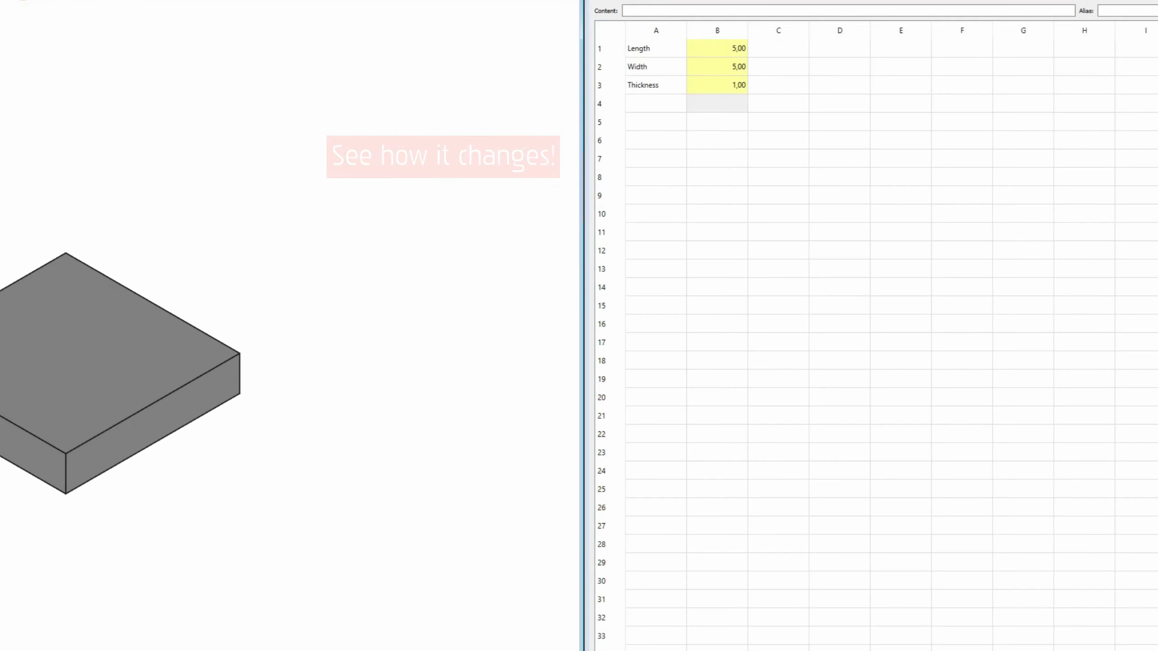
pyautogui.moveTo(82, 170); pyautogui.dragTo(259, 145, button='middle')
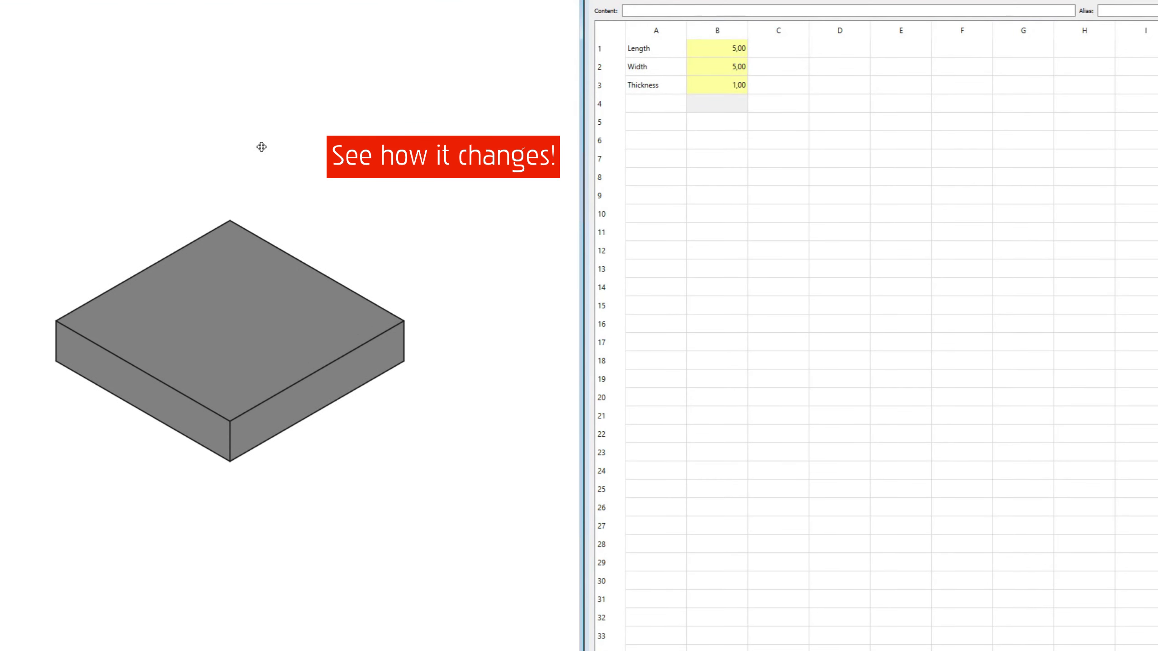
# - Set Thickness B3 to 2, Width B2 to 4 and Length B1 to 8 in the spreadsheet
pyautogui.click(732, 85)
pyautogui.write('2')
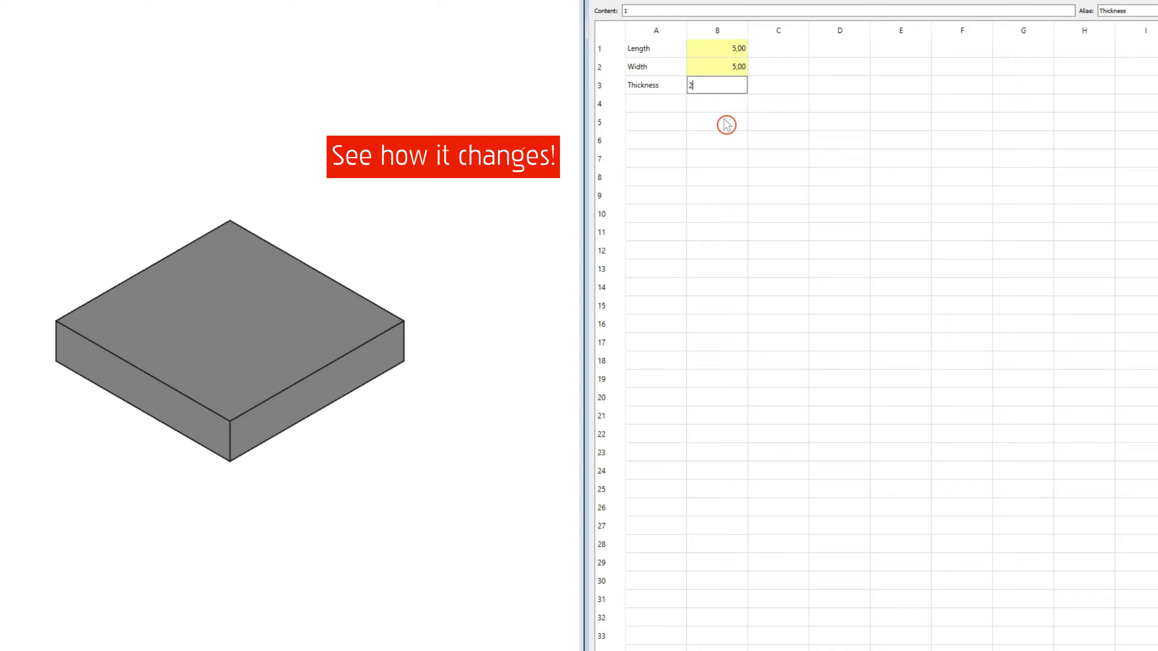
pyautogui.press('Return')
pyautogui.click(712, 70)
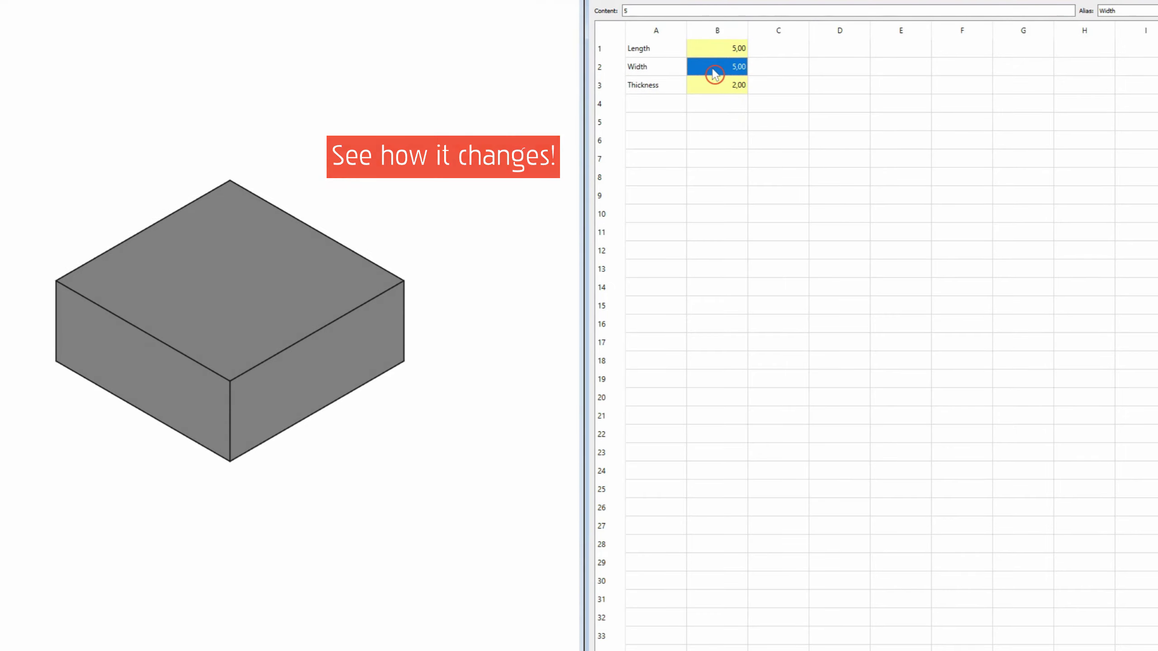
pyautogui.write('4')
pyautogui.press('Return')
pyautogui.click(709, 53)
pyautogui.write('8')
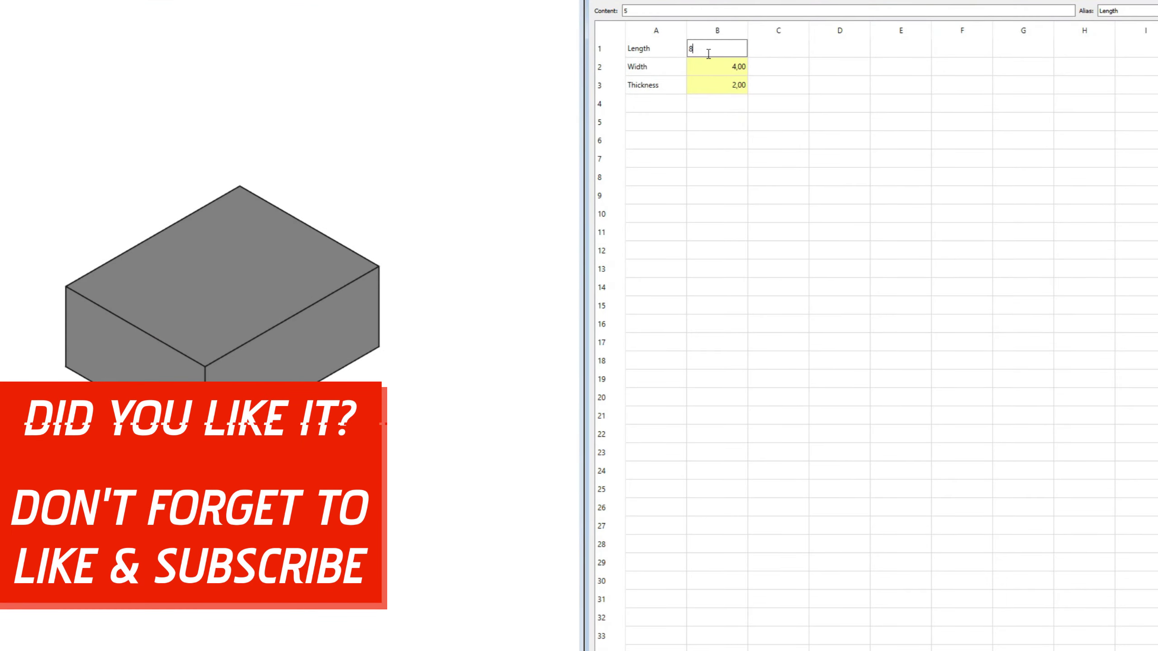
pyautogui.press('Return')
pyautogui.click(717, 109)
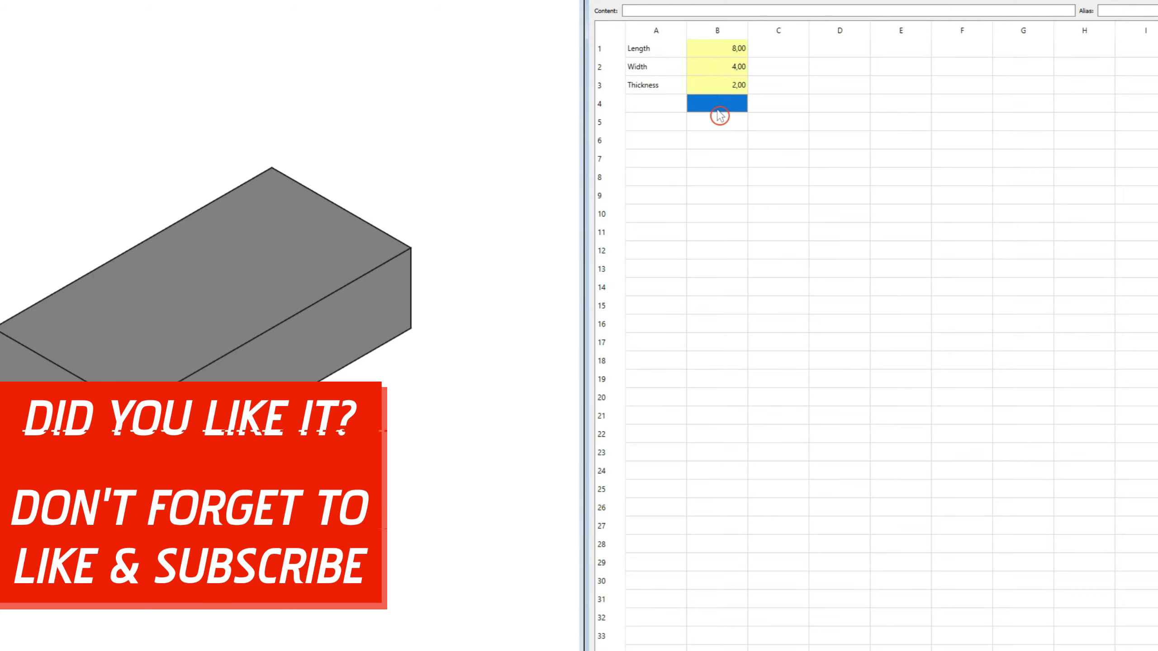